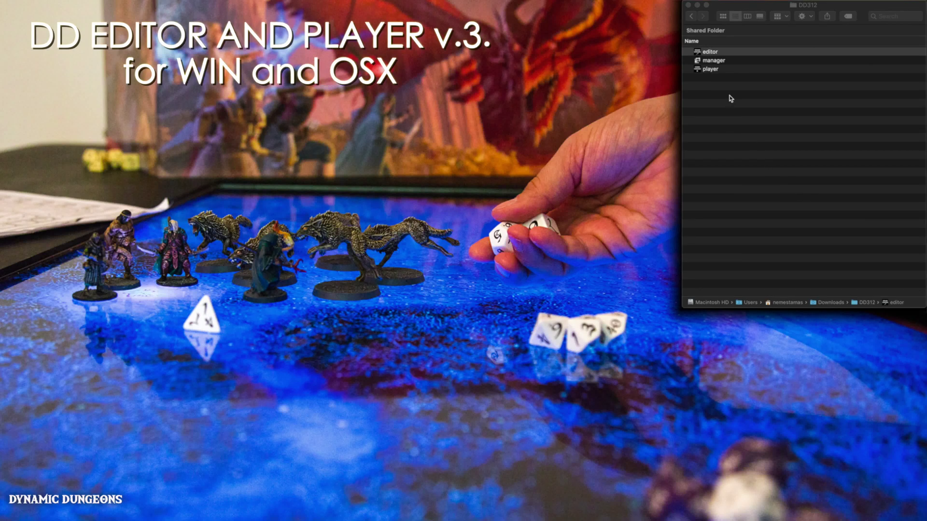
{"action": "left_click", "coordinate": [716, 54]}
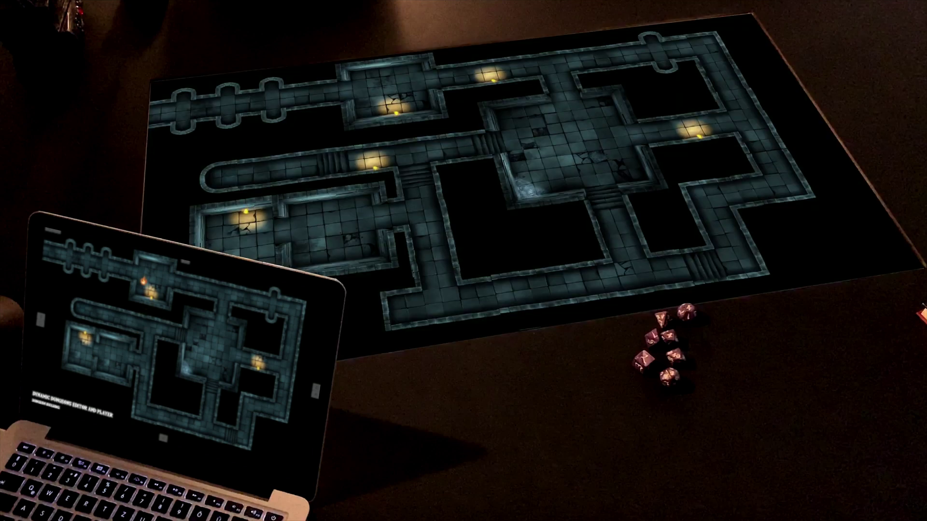
{"action": "left_click", "coordinate": [143, 281]}
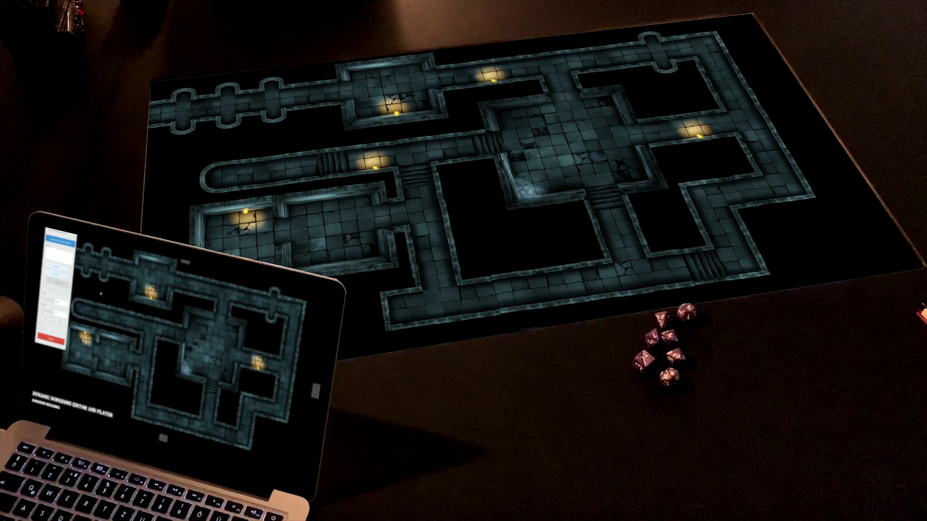
{"action": "left_click", "coordinate": [149, 283]}
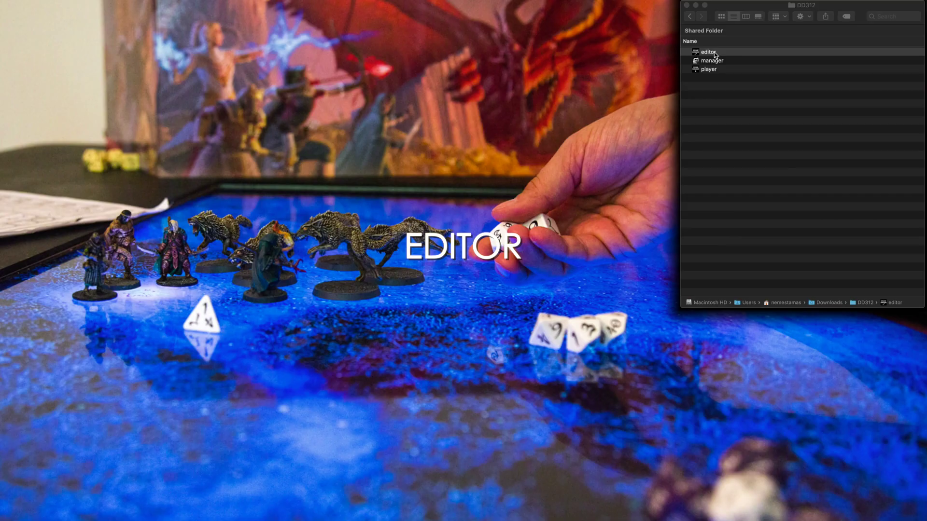
Step: Launch the editor from the DD312 folder, download the default assets and dismiss the download notice
{"action": "double_click", "coordinate": [708, 52]}
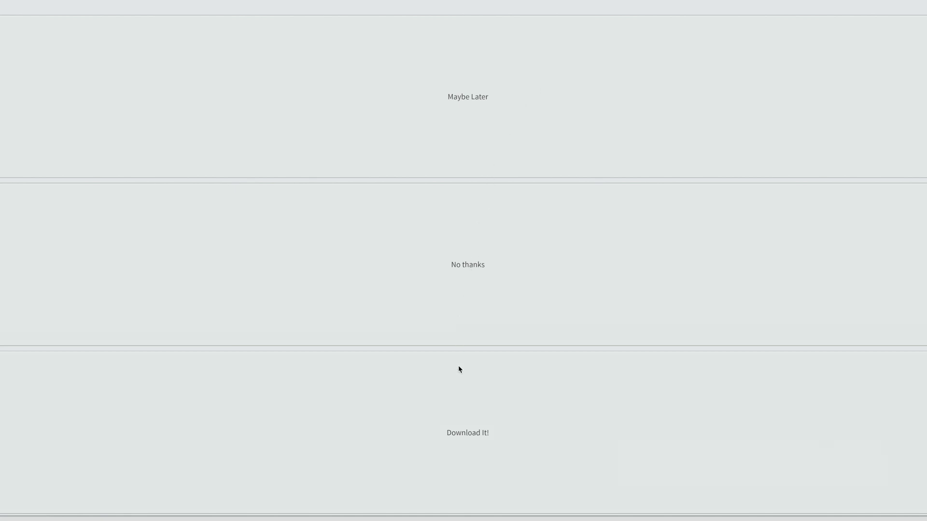
{"action": "left_click", "coordinate": [463, 413]}
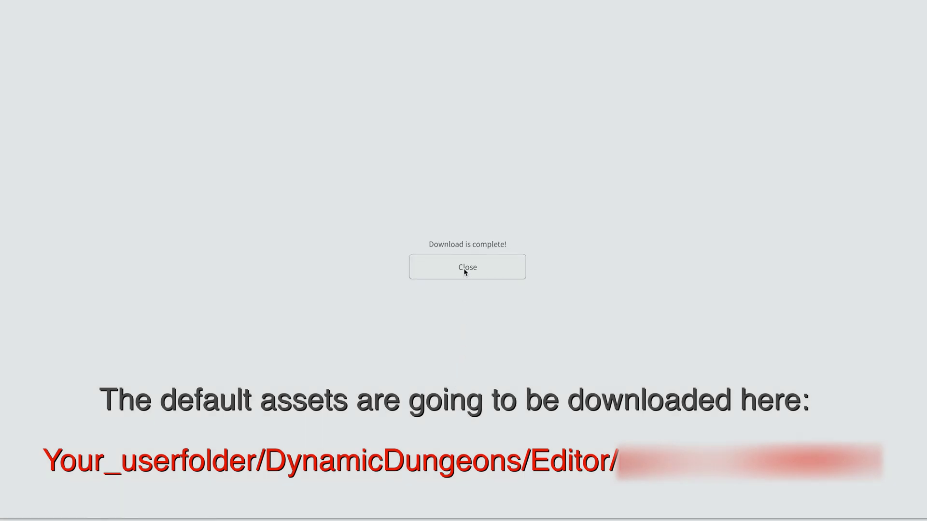
{"action": "left_click", "coordinate": [466, 272]}
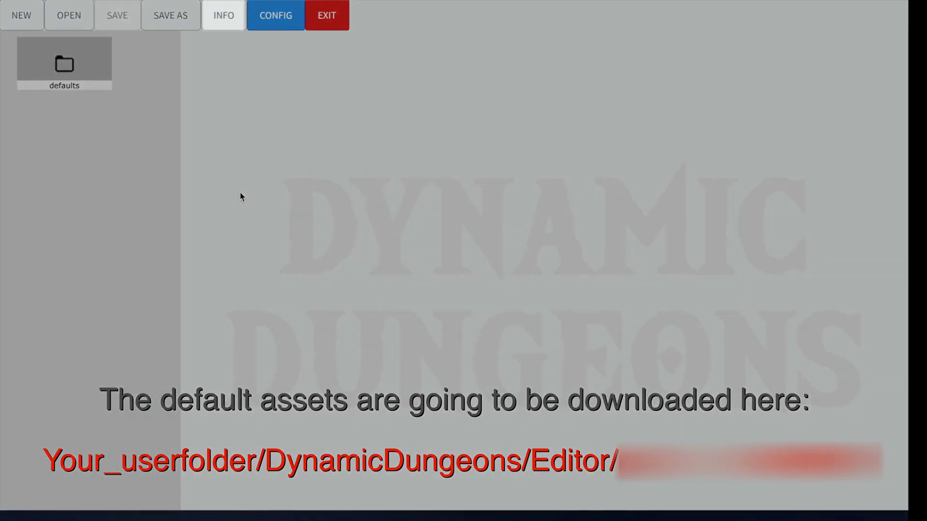
Step: Look through the background maps in the defaults asset folder, then collapse the folder again
{"action": "left_click", "coordinate": [224, 15]}
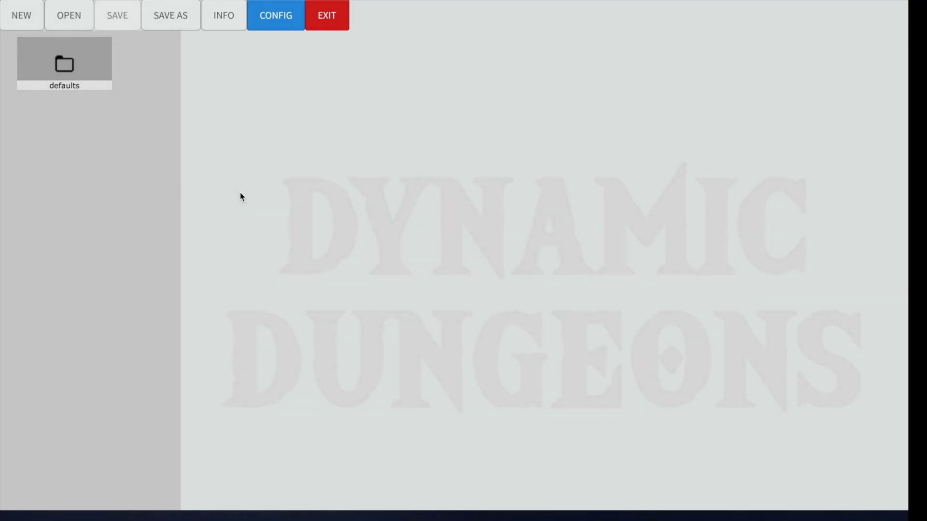
{"action": "left_click", "coordinate": [84, 64]}
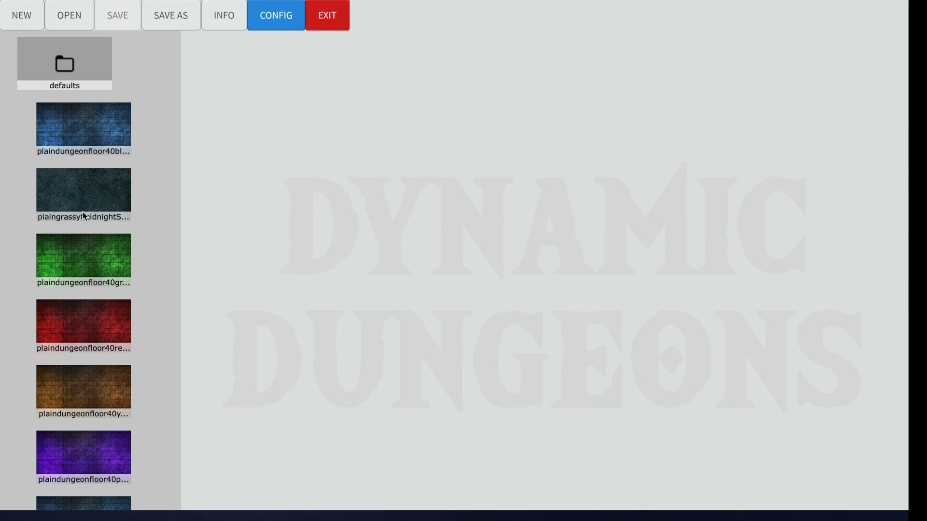
{"action": "scroll", "coordinate": [83, 213], "scroll_direction": "down", "scroll_amount": 5}
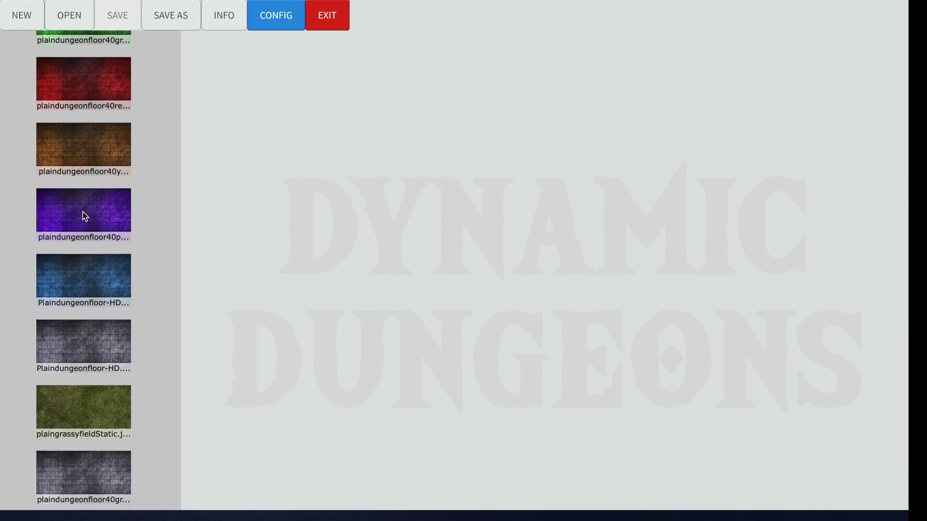
{"action": "scroll", "coordinate": [82, 213], "scroll_direction": "up", "scroll_amount": 5}
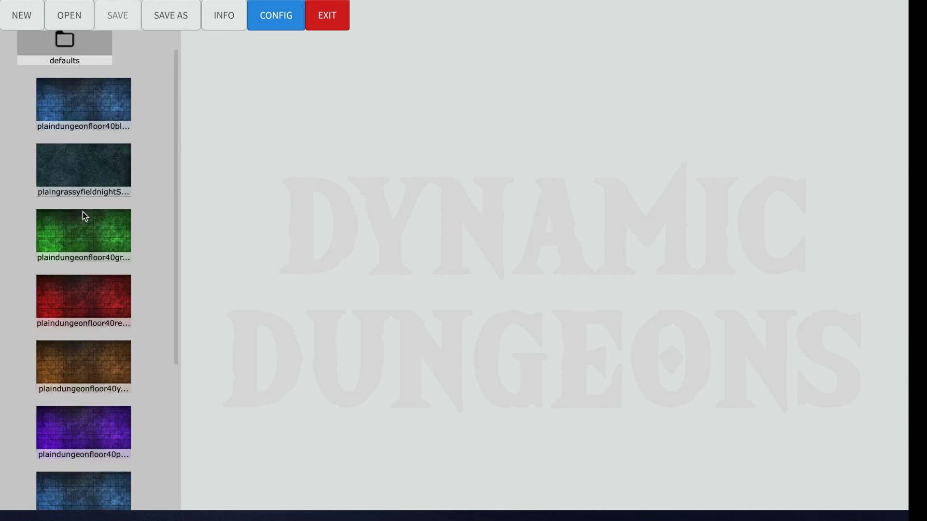
{"action": "left_click", "coordinate": [73, 41]}
Step: Create a new story with a size of 14 by 14 cells
{"action": "key", "text": "ctrl+n"}
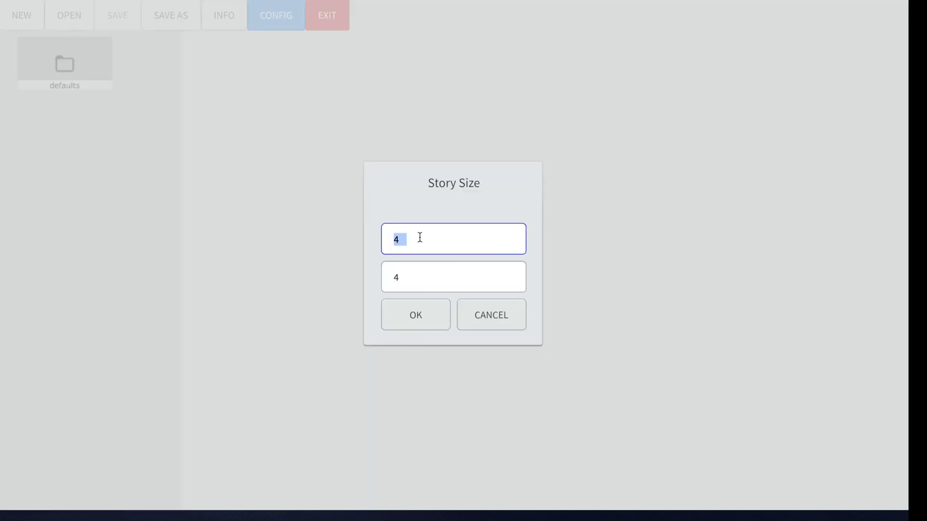
{"action": "type", "text": "14"}
{"action": "left_click", "coordinate": [407, 278]}
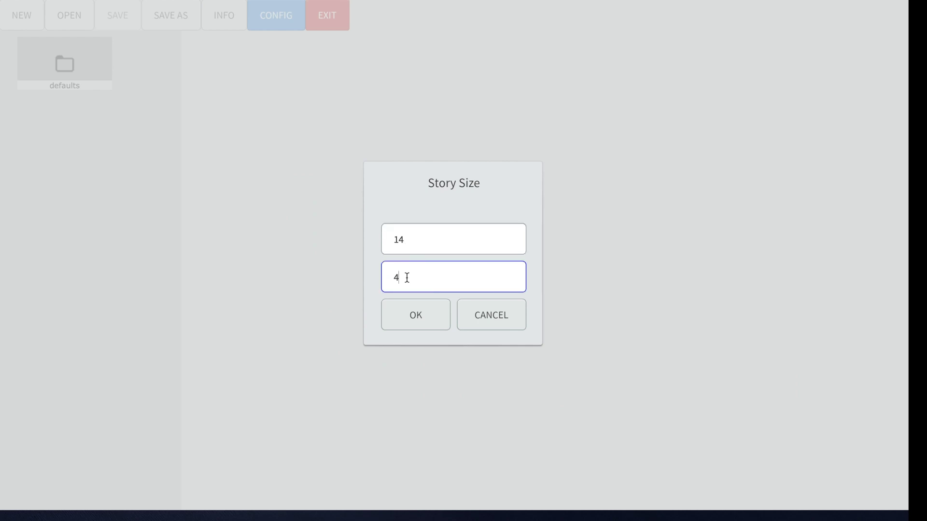
{"action": "key", "text": "BackSpace"}
{"action": "type", "text": "14"}
{"action": "left_click", "coordinate": [414, 318]}
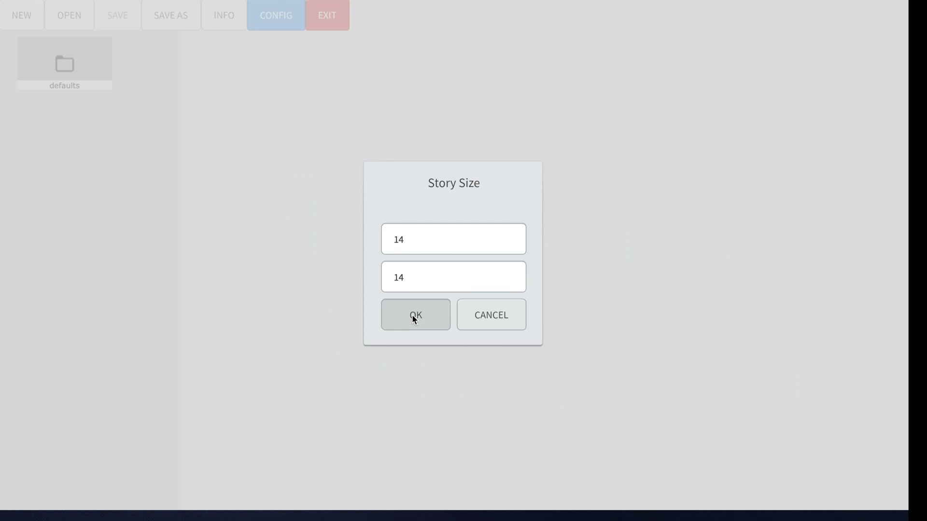
{"action": "scroll", "coordinate": [421, 261], "scroll_direction": "down", "scroll_amount": 5}
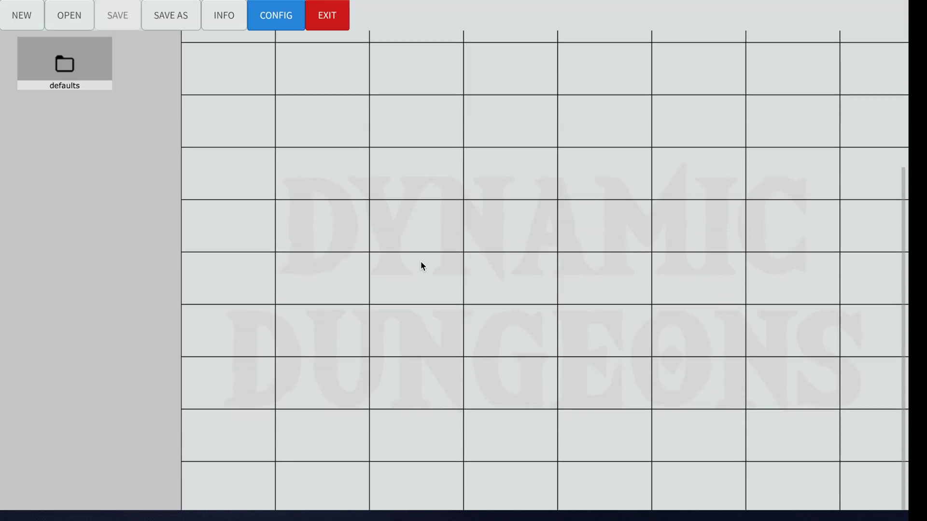
{"action": "scroll", "coordinate": [421, 261], "scroll_direction": "up", "scroll_amount": 5}
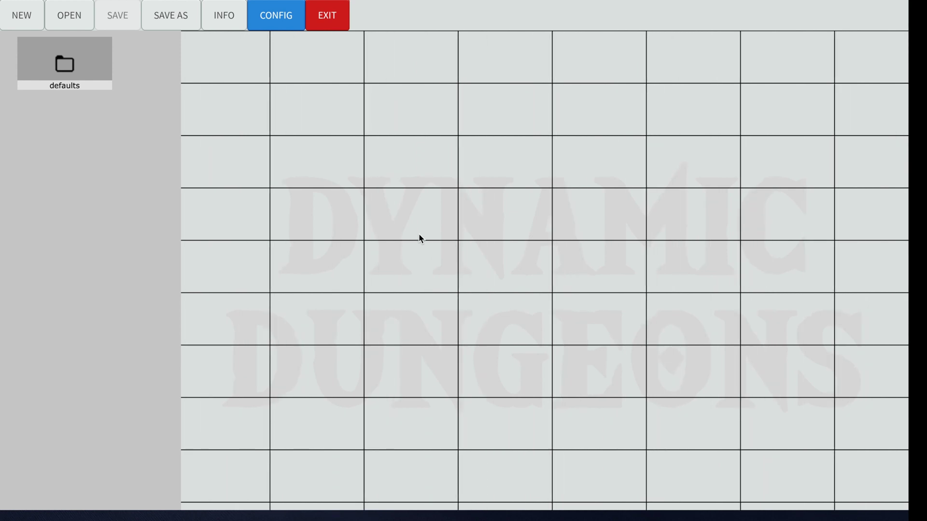
Step: Import NS_HELL_PassageWay-UHD40.m4v from the desktop as an asset into an empty cell of the story grid
{"action": "right_click", "coordinate": [412, 222]}
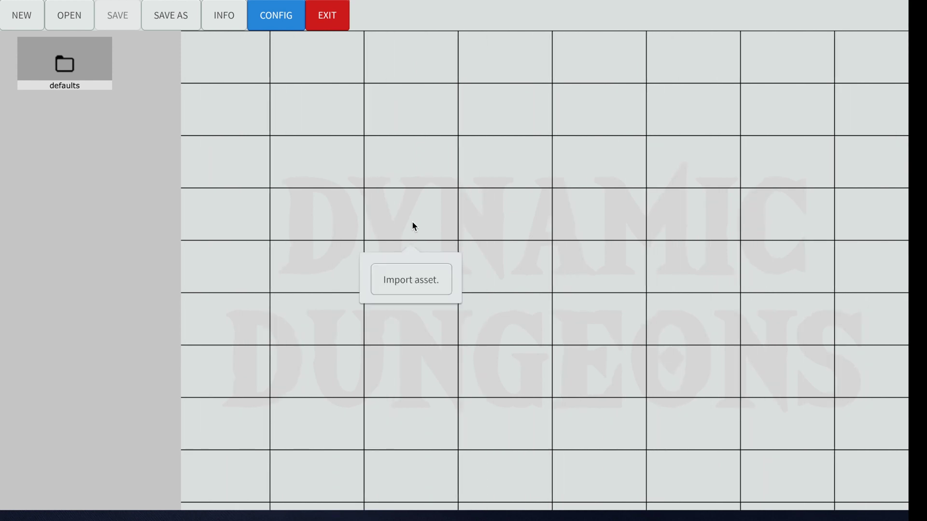
{"action": "left_click", "coordinate": [409, 284]}
{"action": "left_click", "coordinate": [387, 217]}
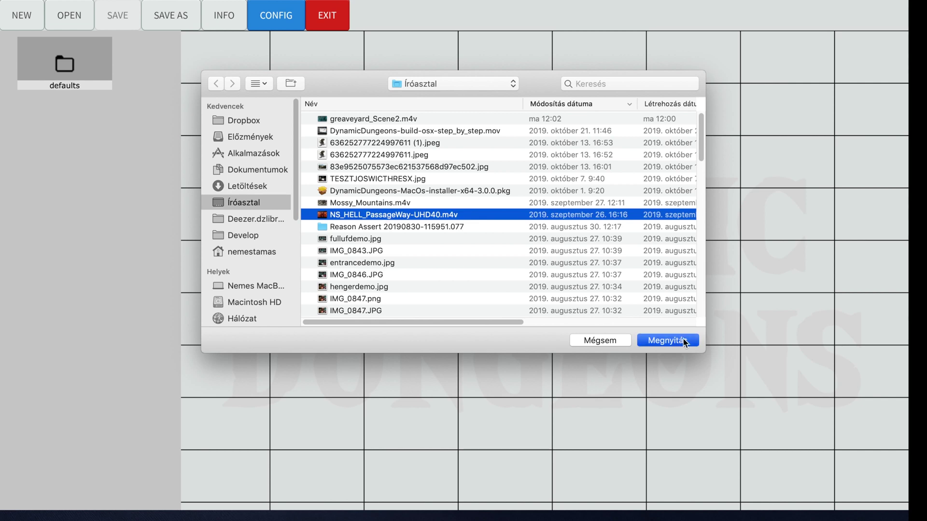
{"action": "left_click", "coordinate": [684, 341]}
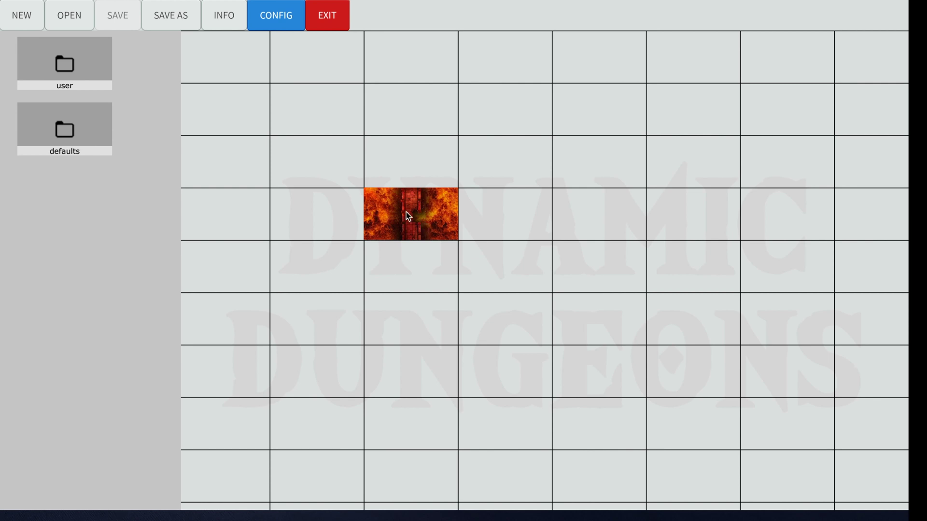
Step: Place the blue plain dungeon floor map in the cell east of the hell passage and enable the hell passage's E direction
{"action": "left_click", "coordinate": [40, 59]}
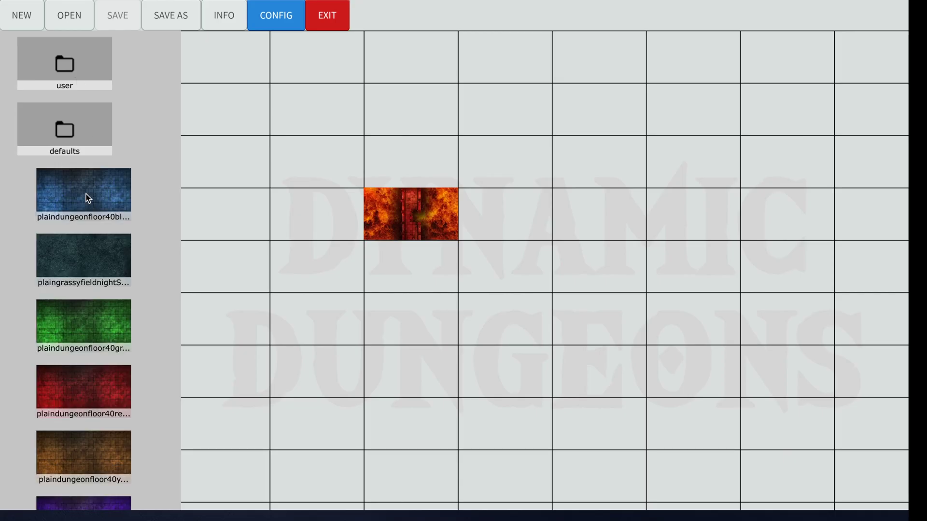
{"action": "left_click_drag", "start_coordinate": [87, 195], "coordinate": [514, 218]}
{"action": "left_click", "coordinate": [514, 218]}
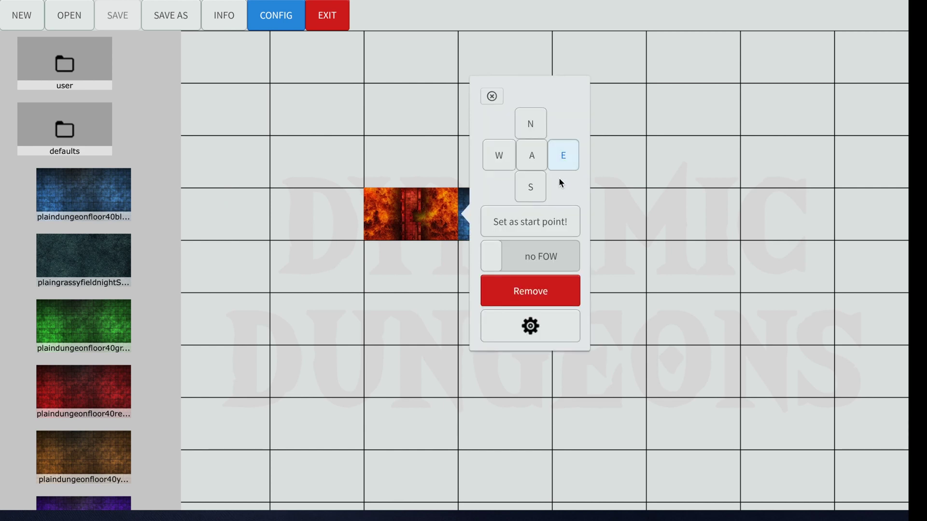
Step: Set the hell passage scene as the story's start point and add fog of war (FOW) to it
{"action": "left_click", "coordinate": [551, 223]}
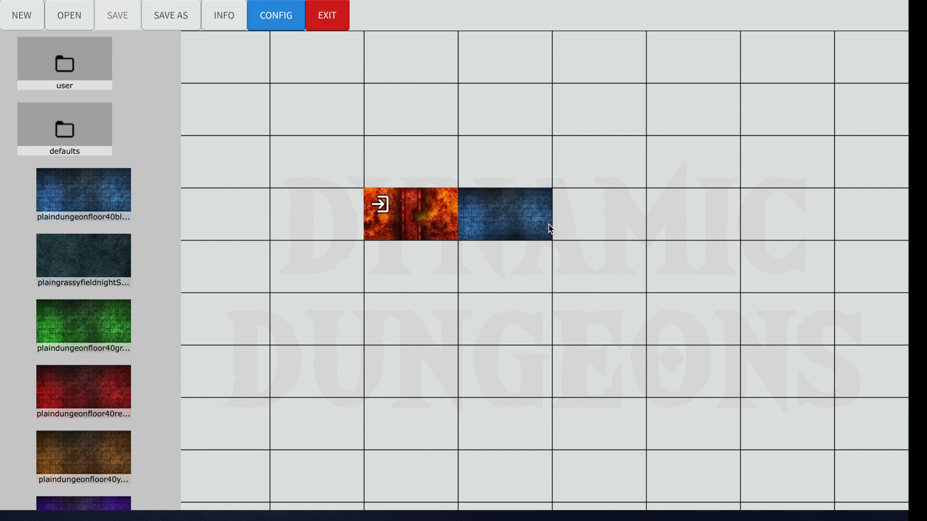
{"action": "left_click", "coordinate": [435, 218]}
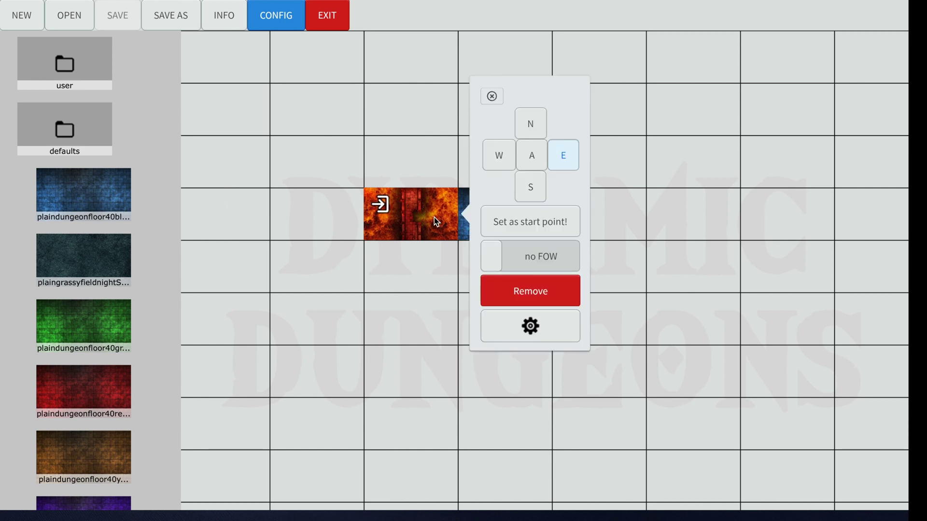
{"action": "left_click", "coordinate": [571, 265]}
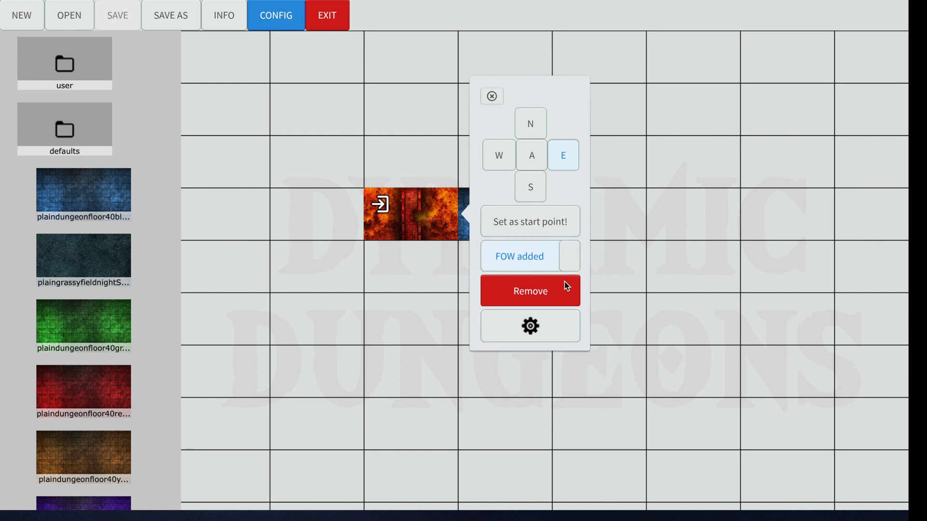
{"action": "left_click", "coordinate": [555, 327]}
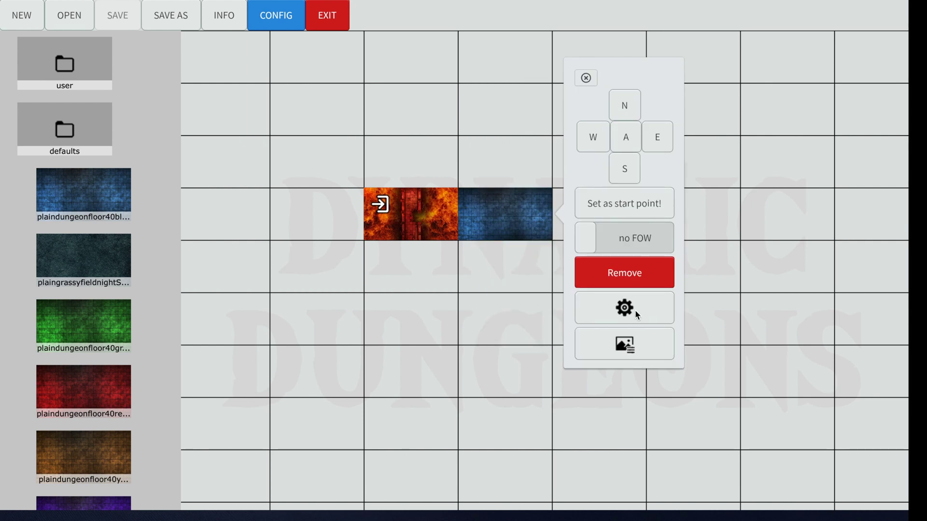
Step: Rotate and enlarge the image of the blue dungeon floor scene and save it as a user asset
{"action": "left_click", "coordinate": [633, 343]}
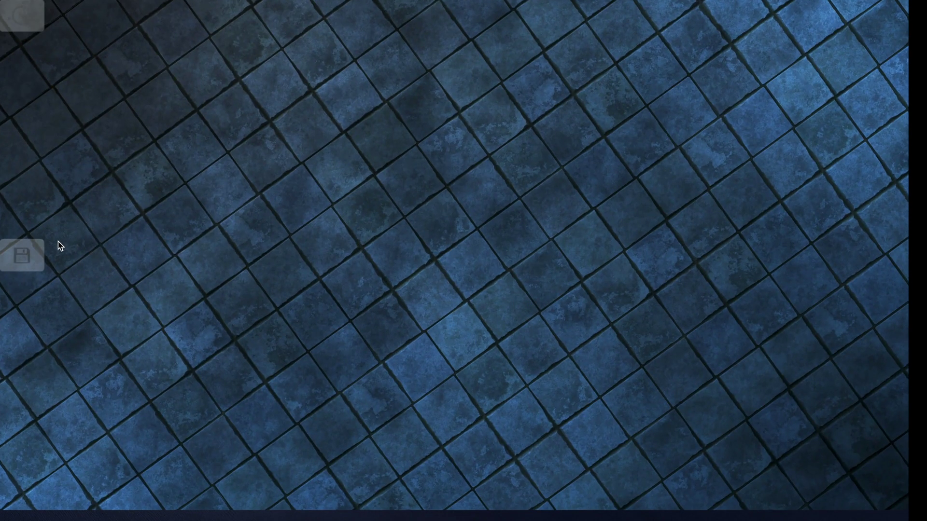
{"action": "left_click", "coordinate": [22, 256]}
{"action": "left_click", "coordinate": [85, 72]}
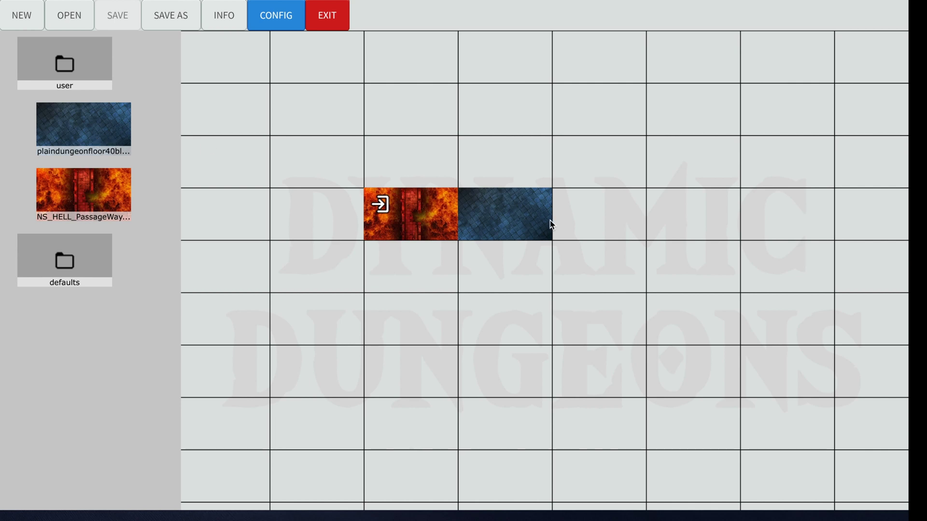
Step: Open the hell passage scene for detailed editing and place firewall.particle on its stone walkway
{"action": "left_click", "coordinate": [442, 210]}
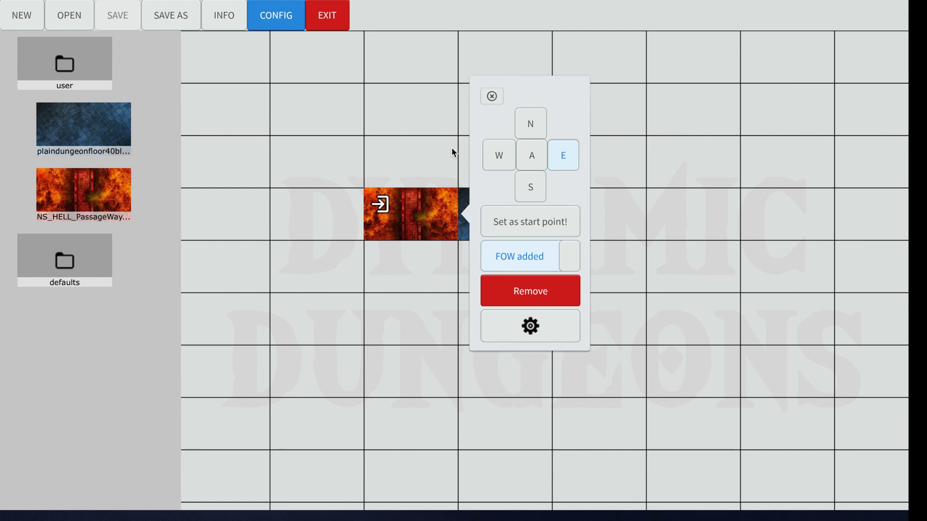
{"action": "left_click", "coordinate": [532, 322]}
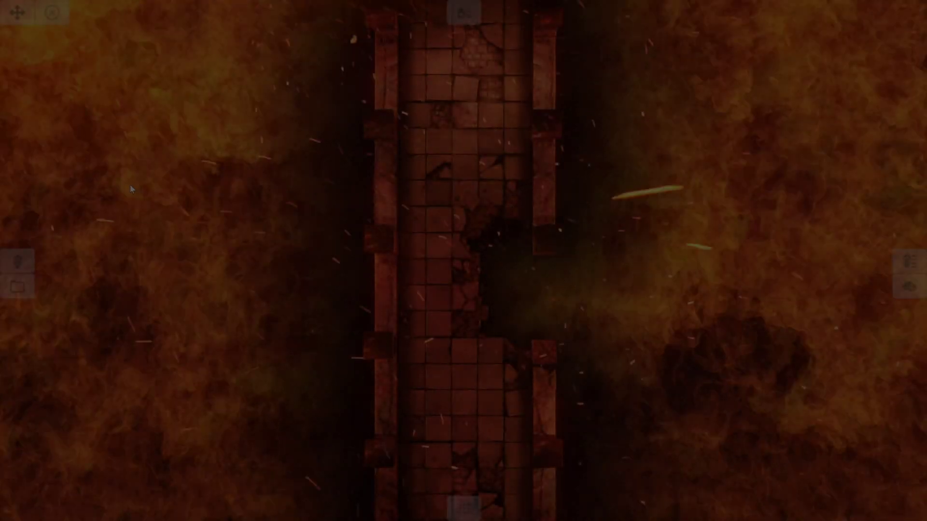
{"action": "left_click", "coordinate": [17, 261]}
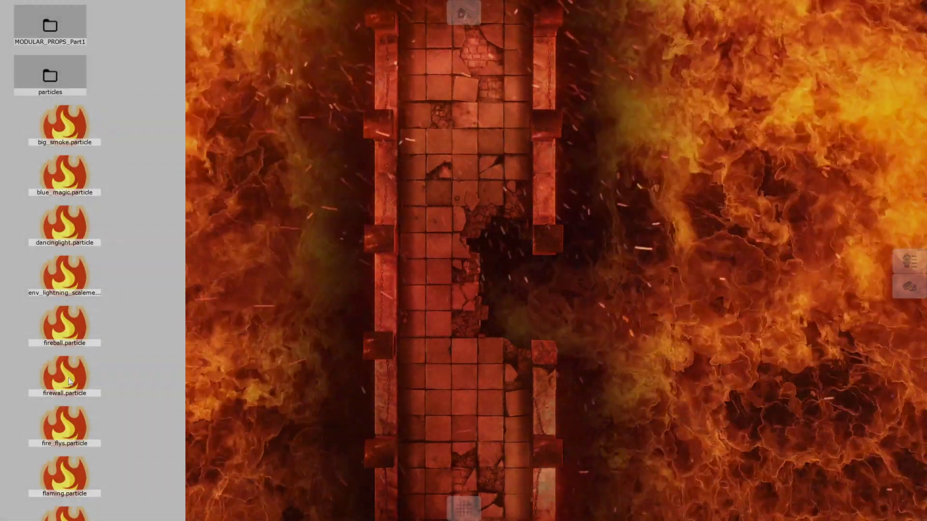
{"action": "left_click_drag", "start_coordinate": [69, 362], "coordinate": [447, 160]}
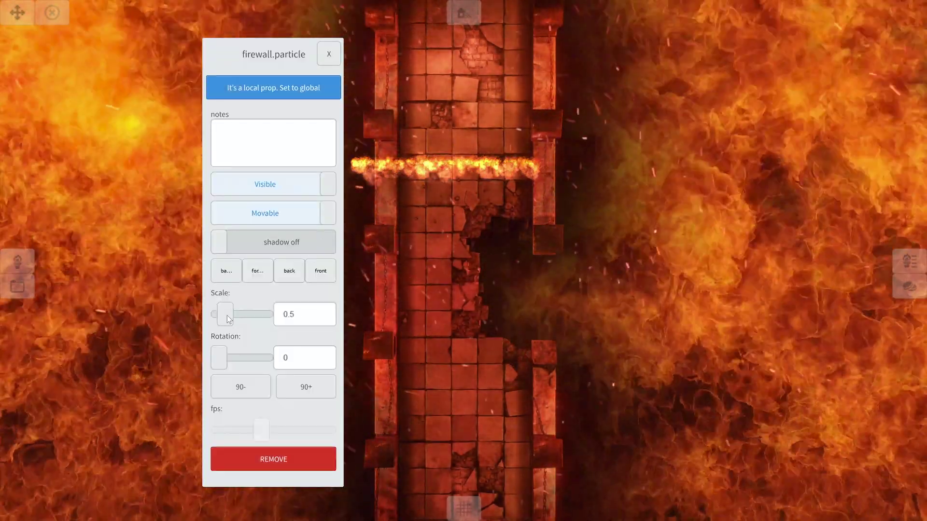
Step: Reduce the firewall's scale and move it up the walkway so it spans between the two upper pillars
{"action": "left_click_drag", "start_coordinate": [226, 316], "coordinate": [224, 316]}
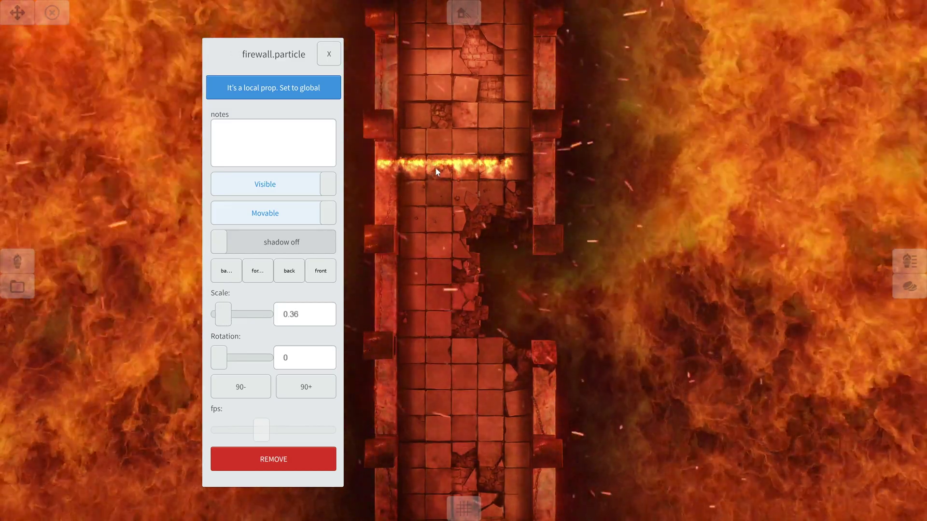
{"action": "left_click_drag", "start_coordinate": [435, 167], "coordinate": [459, 128]}
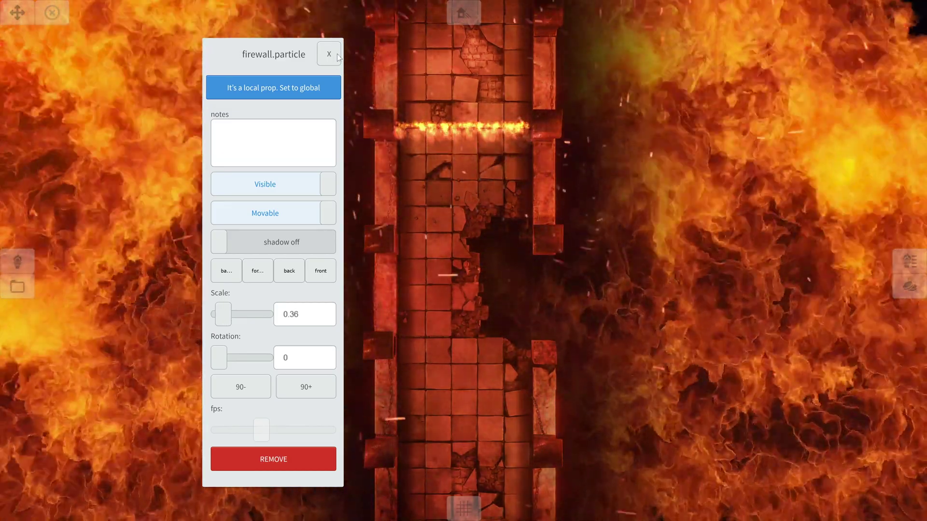
{"action": "left_click", "coordinate": [327, 54]}
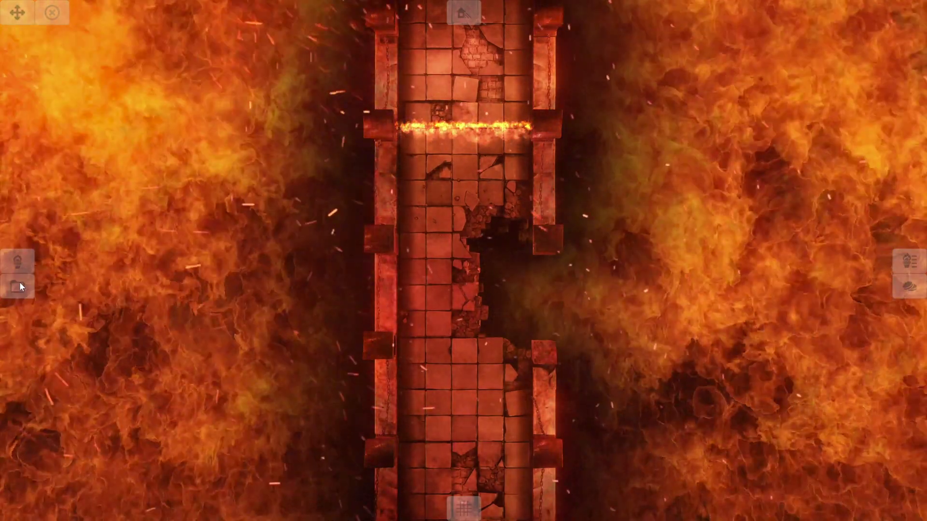
Step: Import the image token_1.png from the desktop (Asztal) as a custom prop and place it on the walkway near the firewall
{"action": "left_click", "coordinate": [19, 287]}
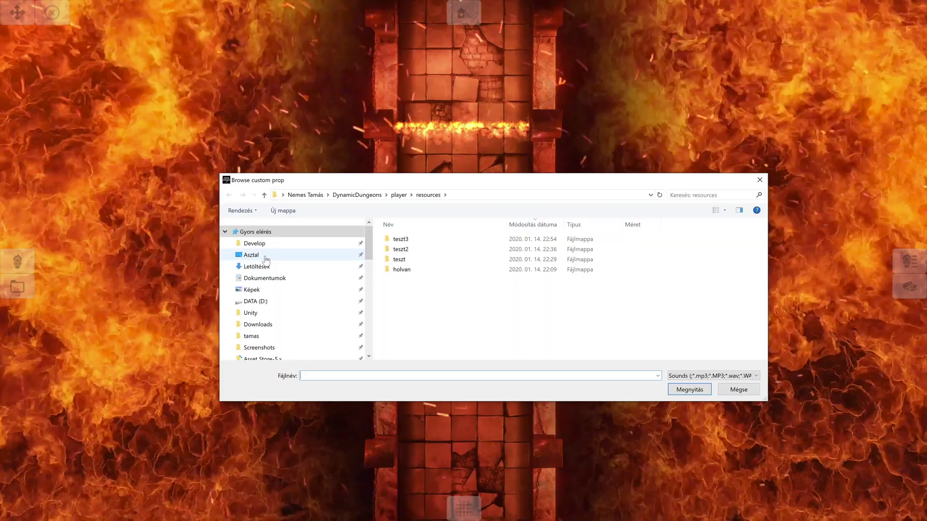
{"action": "left_click", "coordinate": [266, 259]}
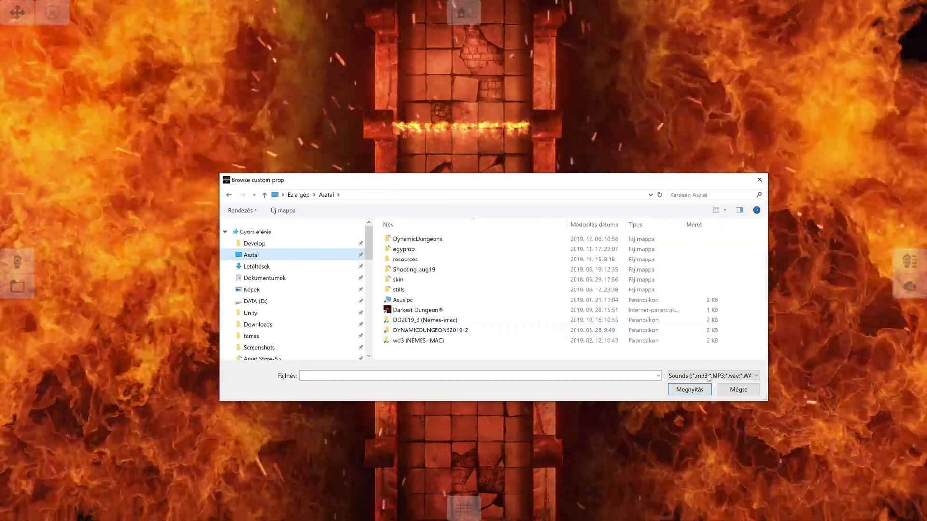
{"action": "left_click", "coordinate": [710, 376]}
{"action": "left_click", "coordinate": [711, 416]}
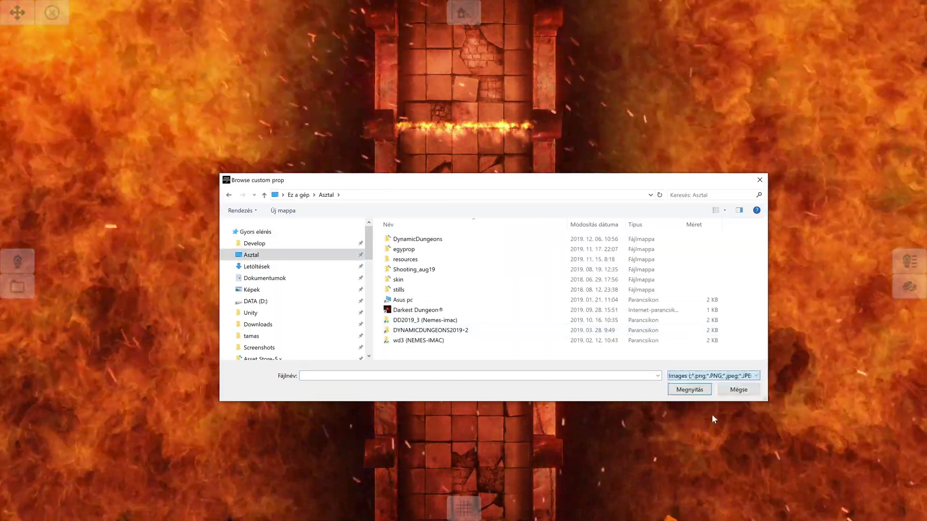
{"action": "scroll", "coordinate": [500, 332], "scroll_direction": "down", "scroll_amount": 2}
{"action": "left_click_drag", "start_coordinate": [408, 344], "coordinate": [486, 109]}
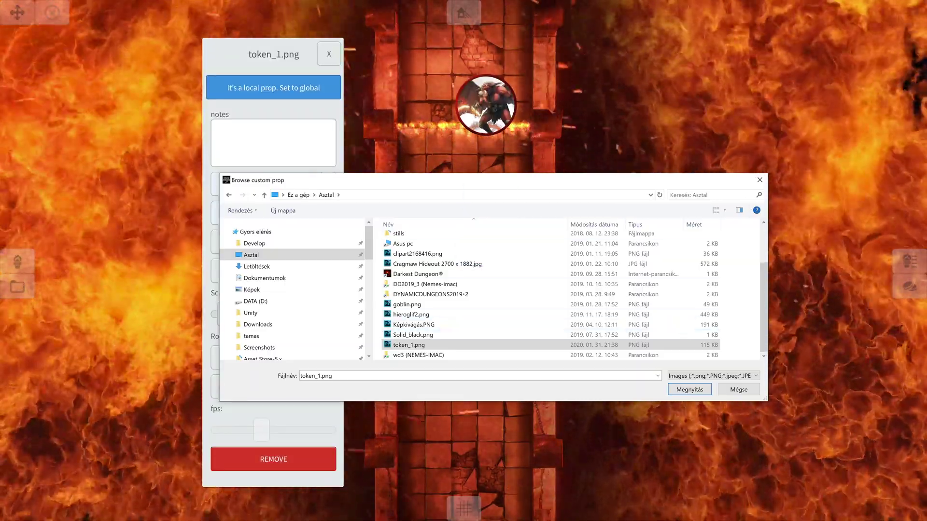
Step: Set the token's scale to 0.39, enter HP 200 in its notes and rotate it slightly
{"action": "left_click", "coordinate": [759, 180]}
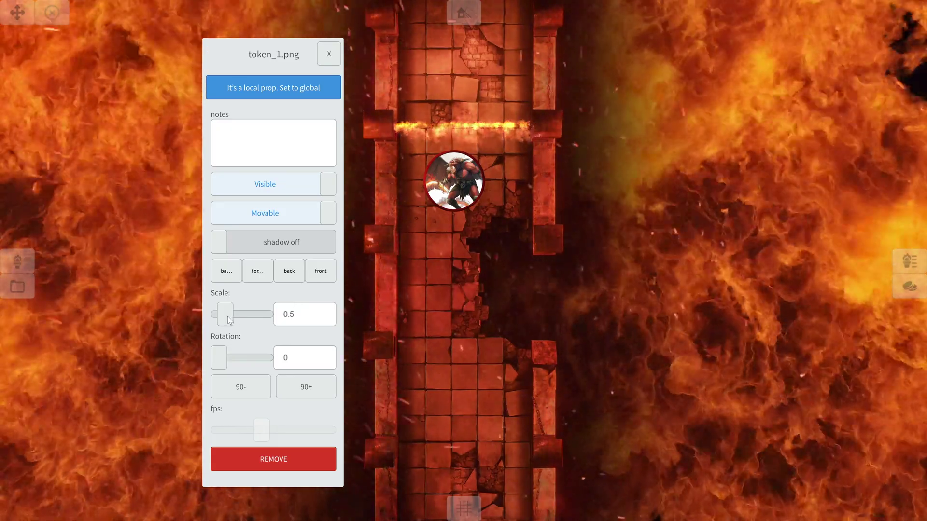
{"action": "left_click_drag", "start_coordinate": [227, 316], "coordinate": [226, 317]}
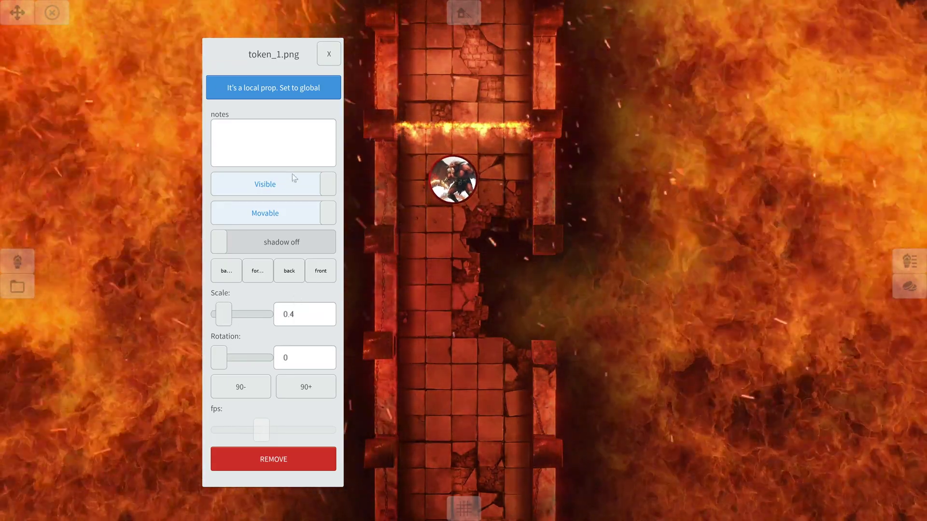
{"action": "left_click", "coordinate": [291, 154]}
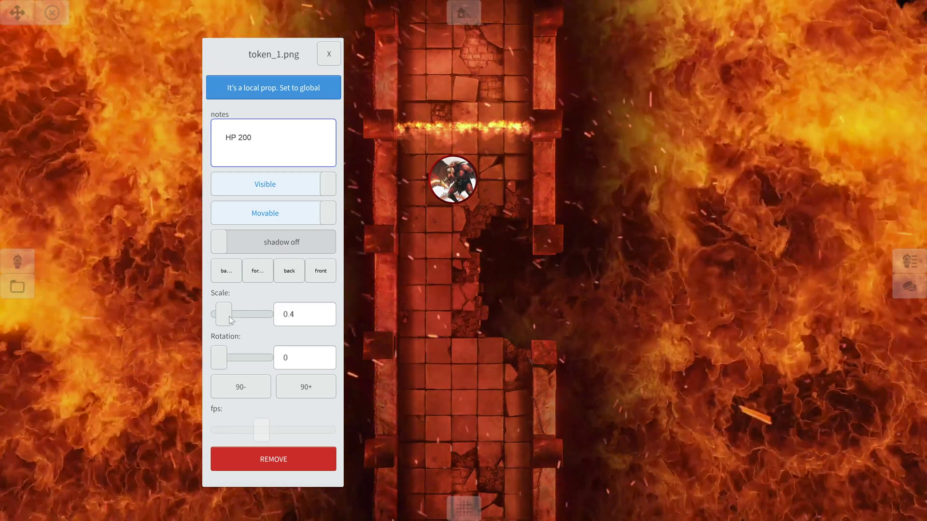
{"action": "left_click_drag", "start_coordinate": [227, 319], "coordinate": [225, 316]}
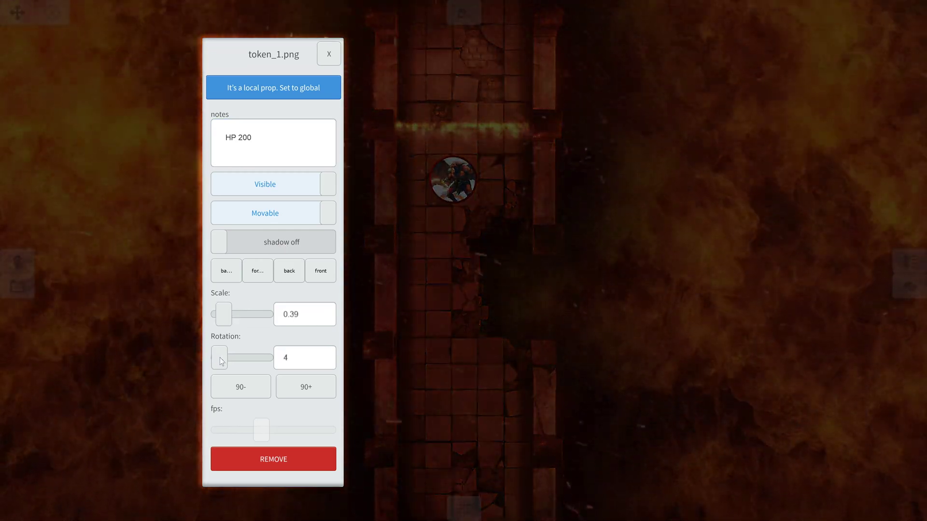
Step: Turn on the token's shadow and toggle it to invisible and back to visible
{"action": "left_click", "coordinate": [286, 239]}
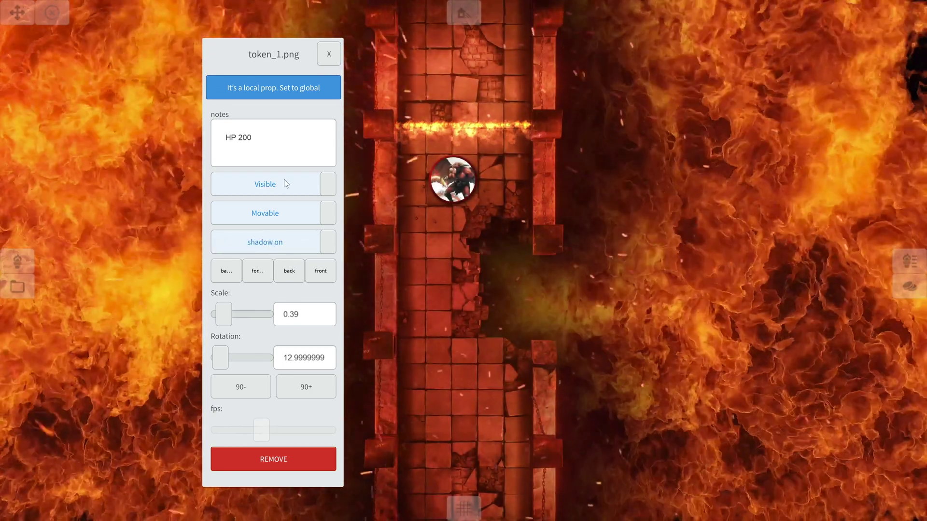
{"action": "left_click", "coordinate": [285, 184]}
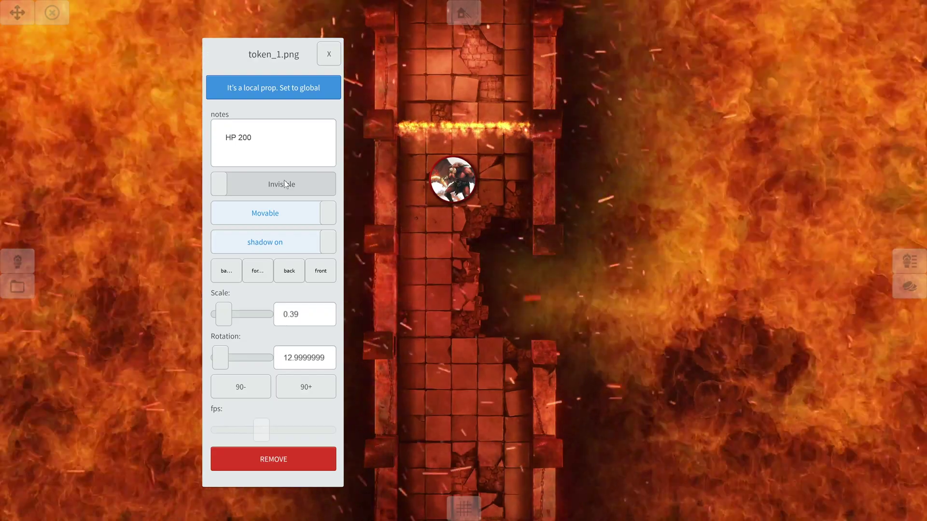
{"action": "left_click", "coordinate": [285, 183]}
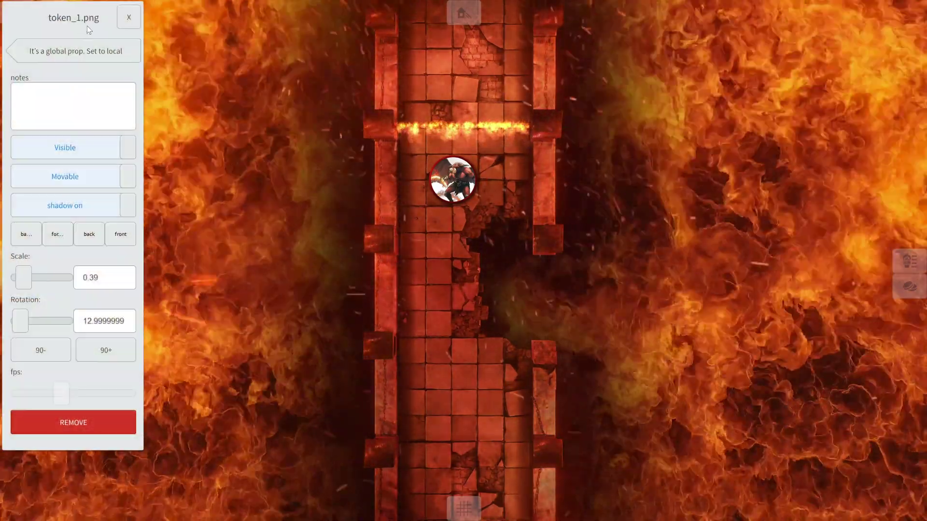
Step: Set the token back from a global to a local prop and check the Globals list
{"action": "left_click_drag", "start_coordinate": [87, 25], "coordinate": [291, 69]}
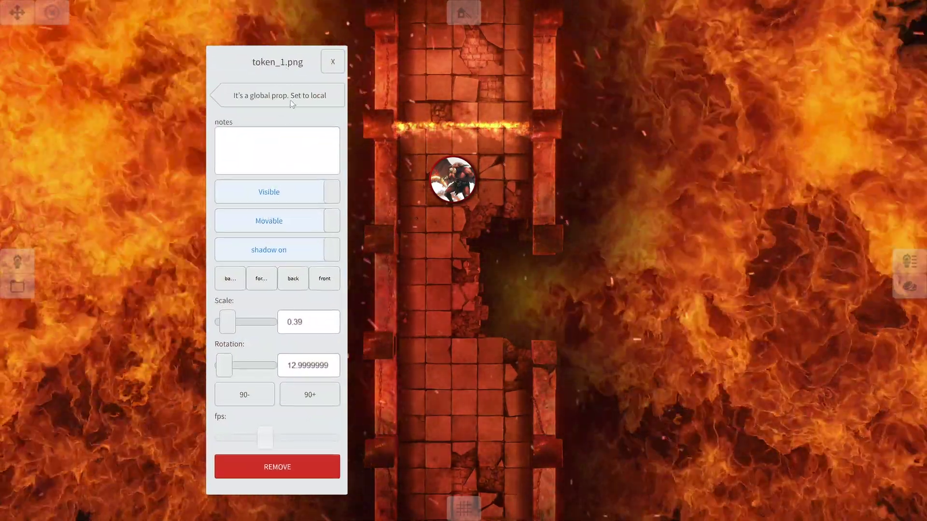
{"action": "left_click", "coordinate": [290, 101]}
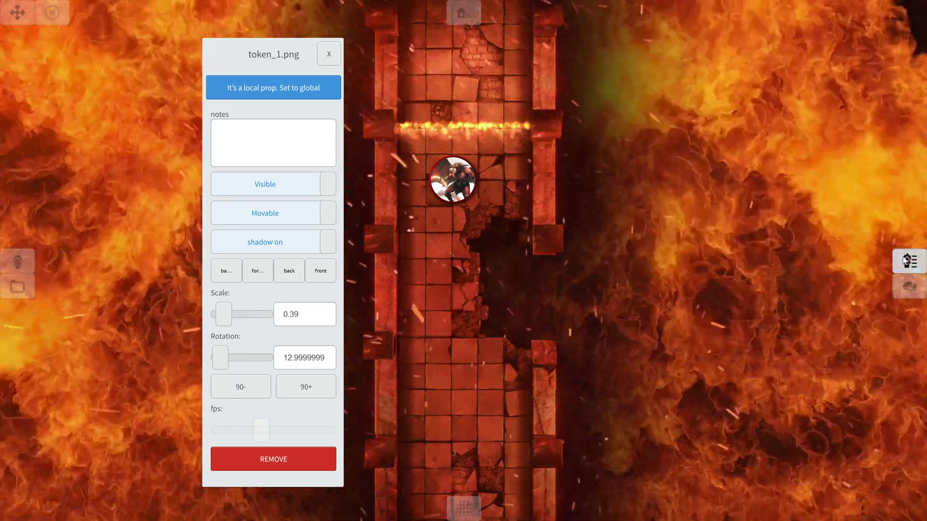
{"action": "left_click", "coordinate": [906, 261]}
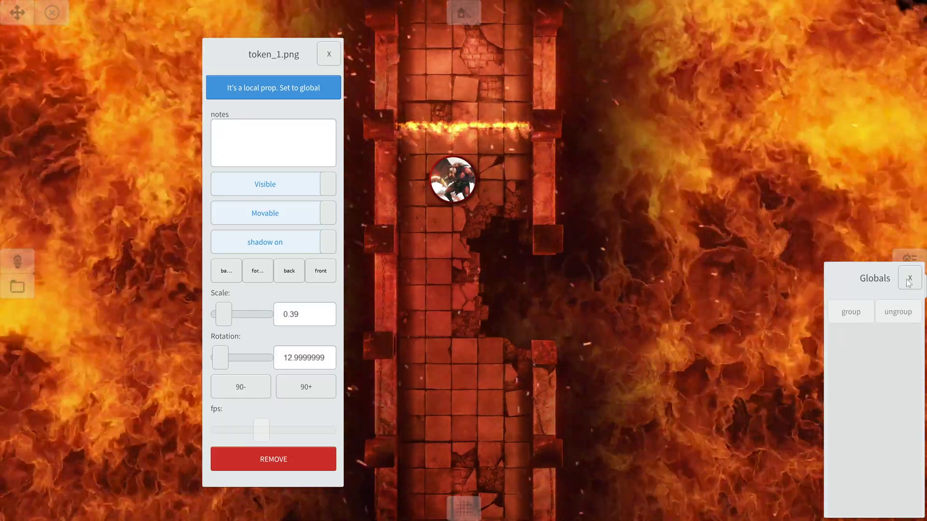
{"action": "left_click", "coordinate": [909, 282]}
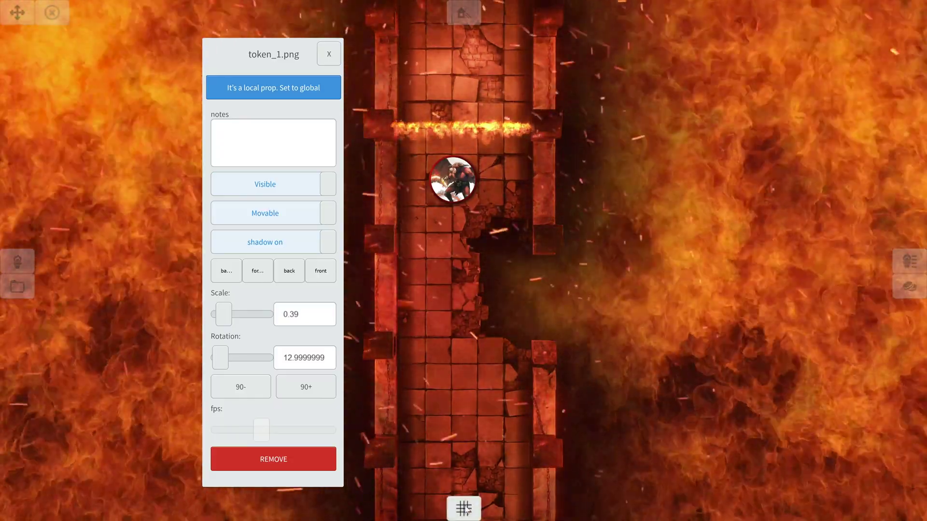
Step: Activate the scene's grid overlay and reduce the grid scale to 3
{"action": "left_click", "coordinate": [464, 508]}
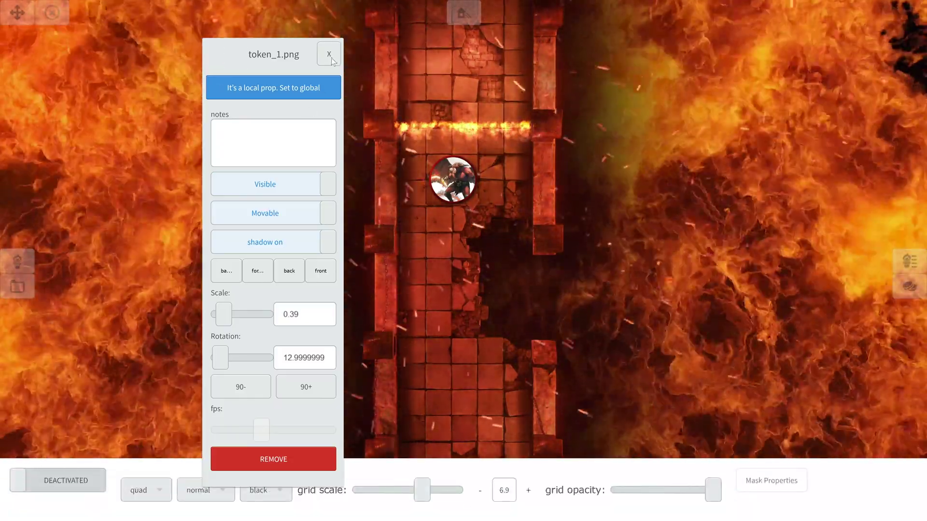
{"action": "left_click", "coordinate": [330, 63]}
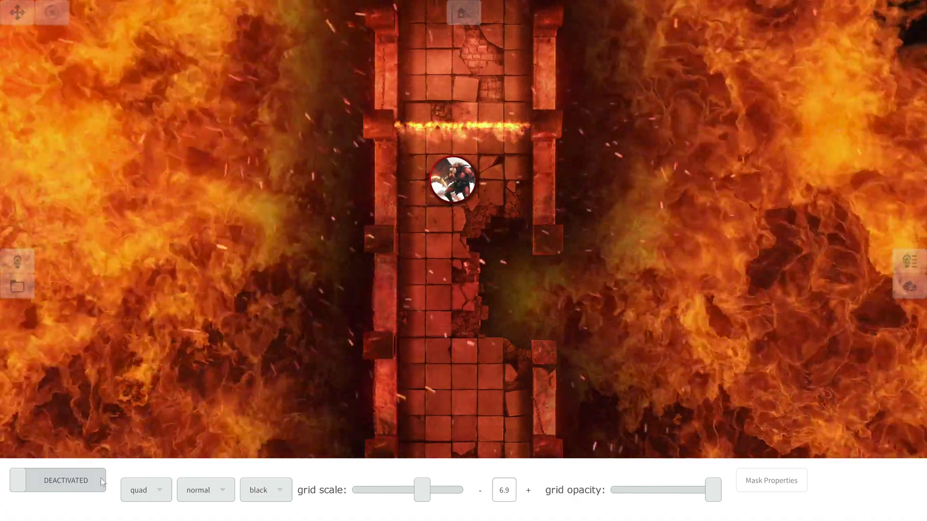
{"action": "left_click", "coordinate": [100, 483]}
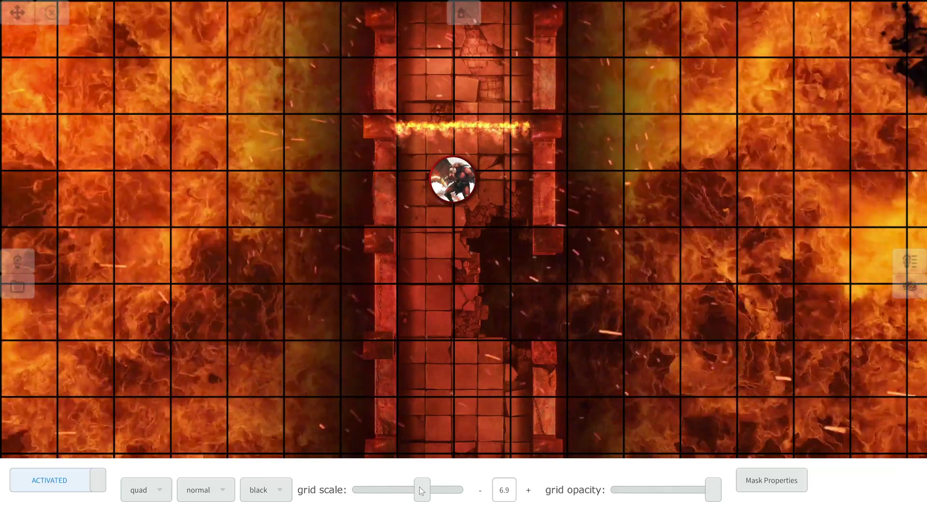
{"action": "left_click_drag", "start_coordinate": [419, 487], "coordinate": [385, 505]}
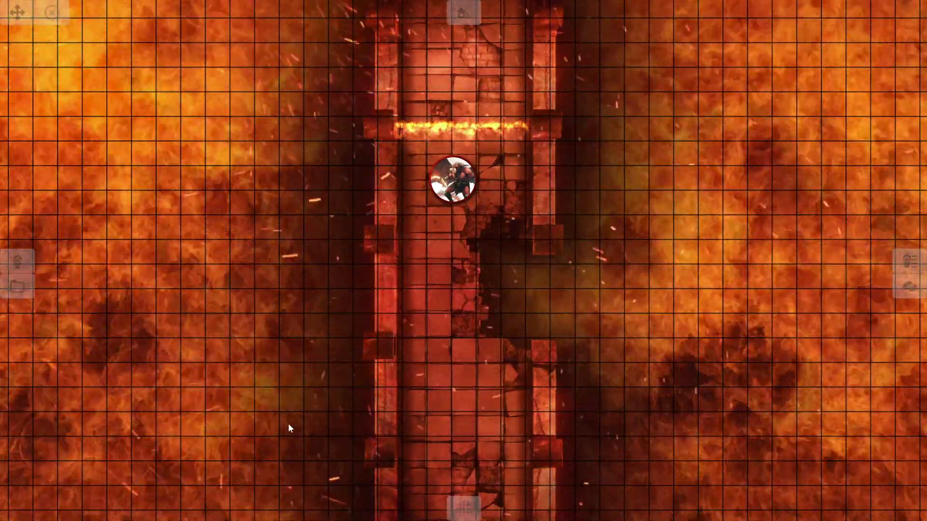
Step: Change the grid type to hex and the grid colour to red
{"action": "mouse_move", "coordinate": [224, 506]}
{"action": "left_click", "coordinate": [159, 490]}
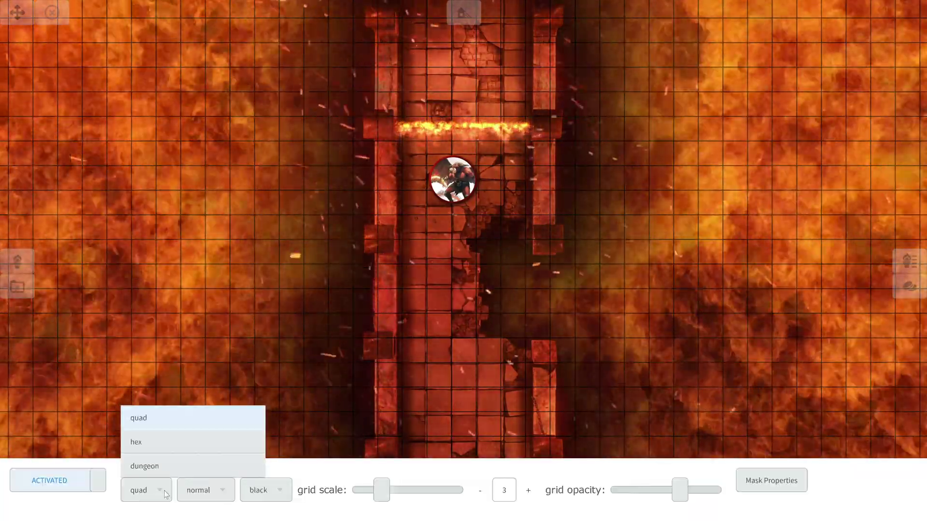
{"action": "left_click", "coordinate": [163, 441]}
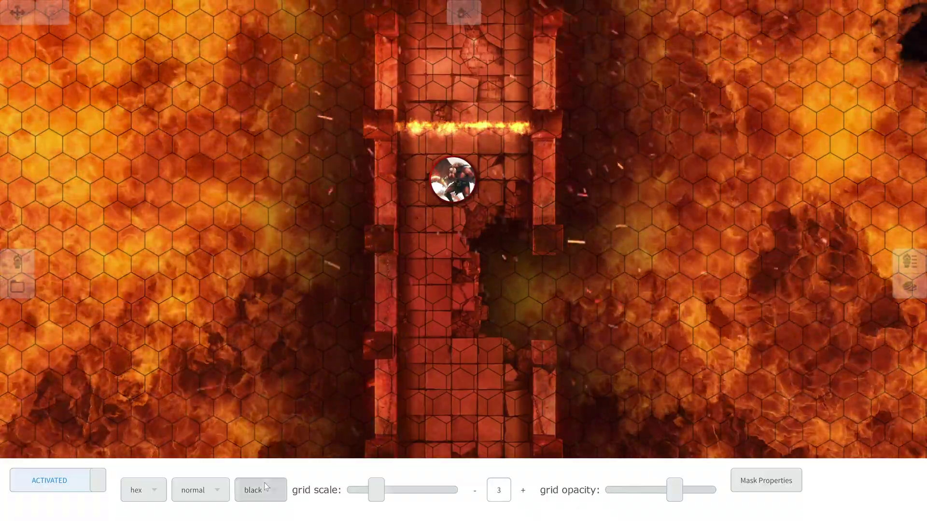
{"action": "left_click", "coordinate": [265, 488]}
{"action": "scroll", "coordinate": [273, 431], "scroll_direction": "down", "scroll_amount": 2}
{"action": "left_click", "coordinate": [274, 441]}
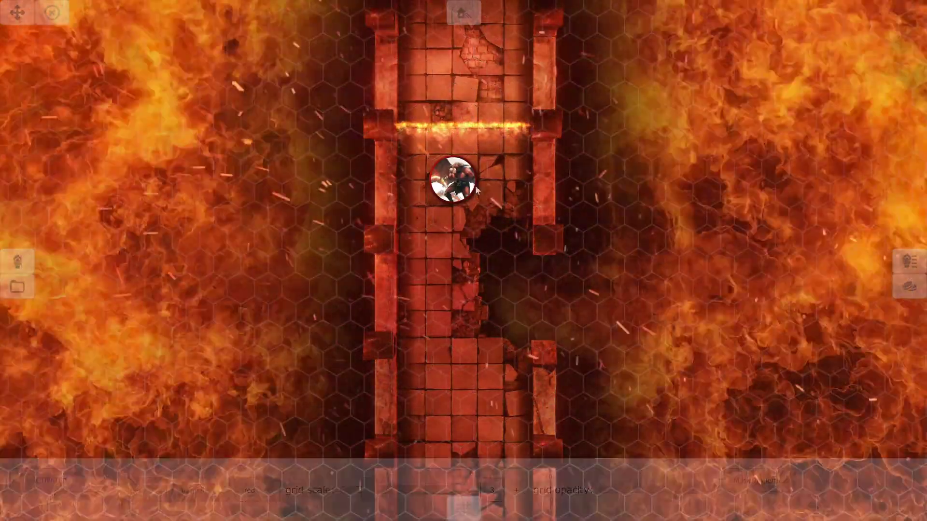
Step: Reopen the token's properties and adjust the shadow distance in the scene's shadow settings
{"action": "right_click", "coordinate": [452, 179]}
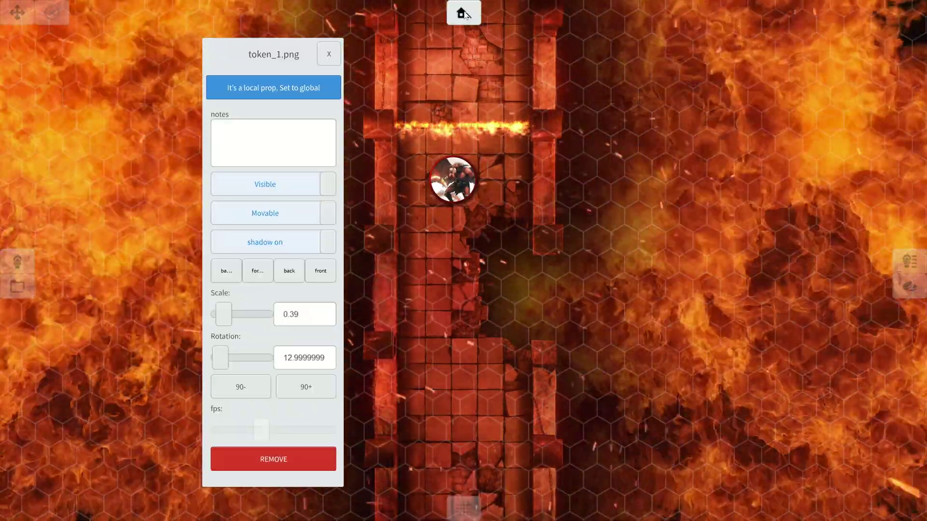
{"action": "left_click", "coordinate": [462, 13]}
{"action": "left_click_drag", "start_coordinate": [282, 69], "coordinate": [210, 99]}
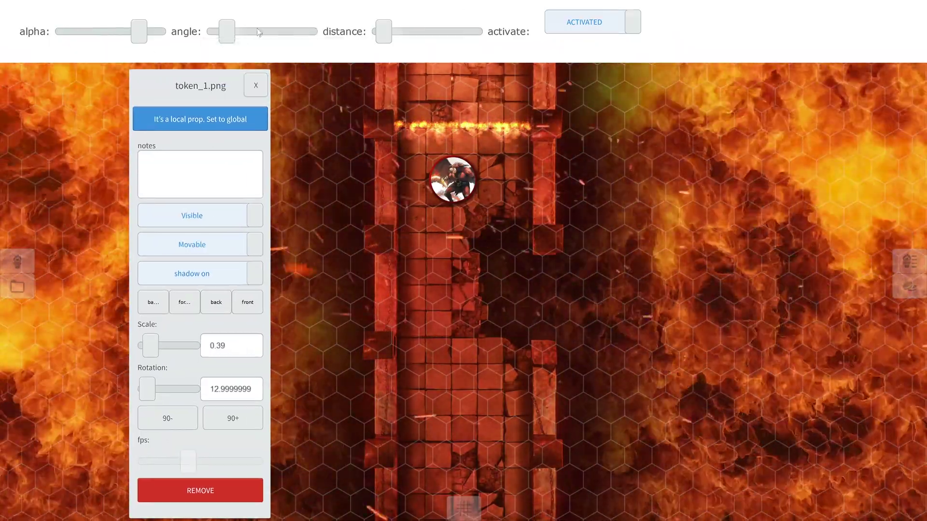
{"action": "left_click_drag", "start_coordinate": [384, 36], "coordinate": [388, 39]}
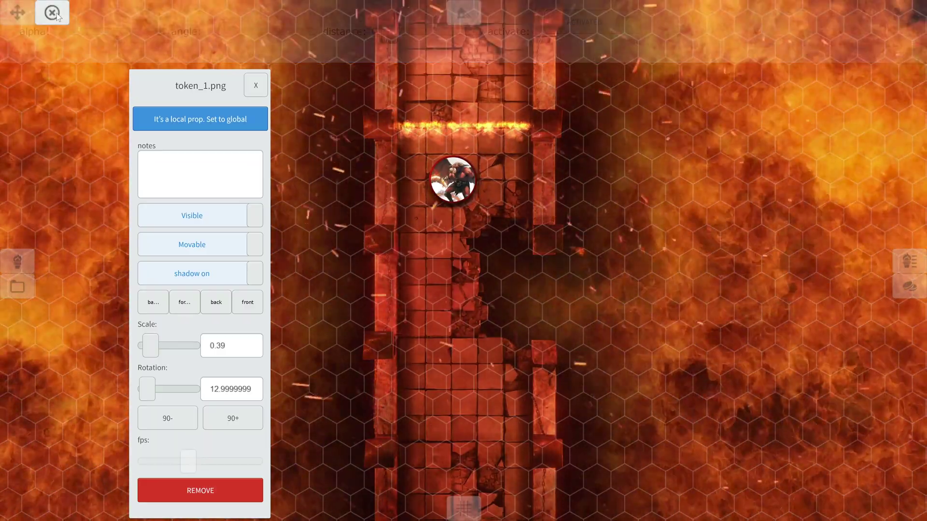
Step: Leave the hell passage scene, open the editor configuration and place the prop Room_8x8.png in a black scene
{"action": "left_click", "coordinate": [57, 17]}
{"action": "left_click", "coordinate": [243, 14]}
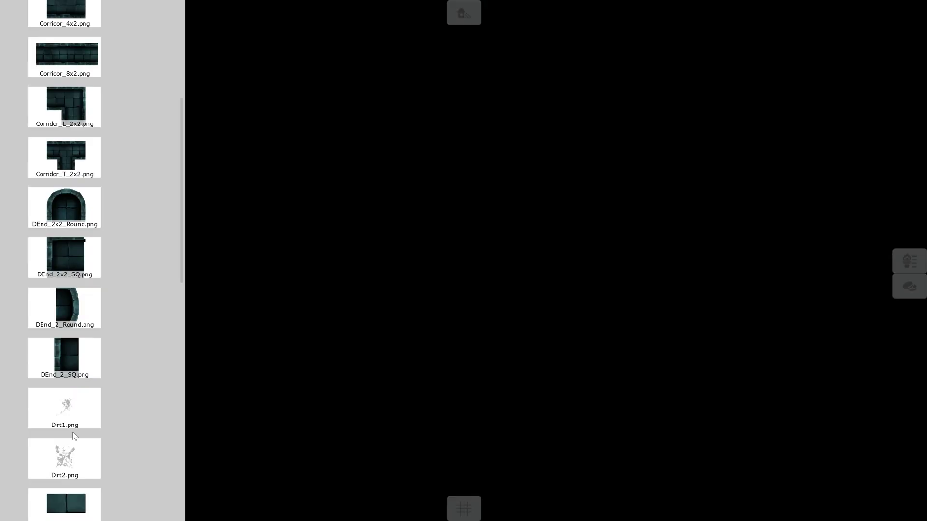
{"action": "scroll", "coordinate": [51, 261], "scroll_direction": "down", "scroll_amount": 5}
{"action": "left_click_drag", "start_coordinate": [51, 407], "coordinate": [328, 296]}
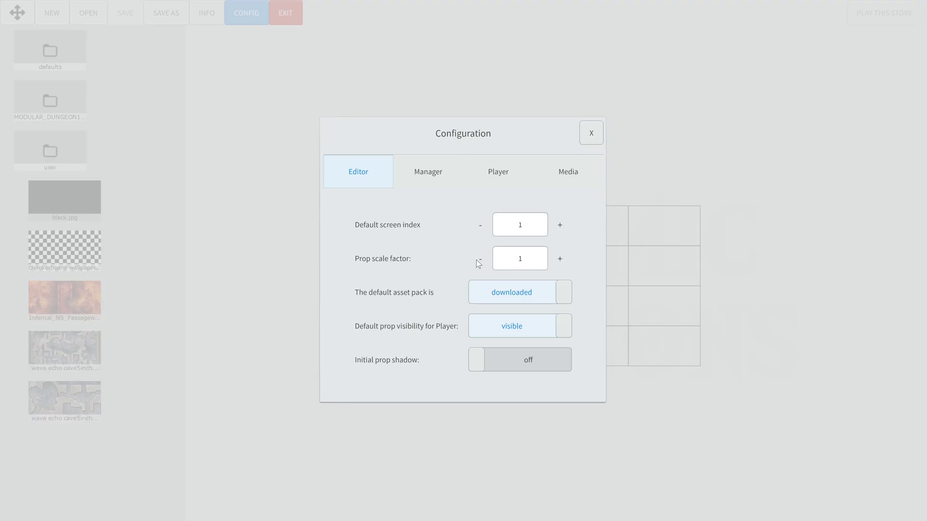
Step: Lower the editor's prop scale factor to 0.4 in the configuration
{"action": "left_click", "coordinate": [479, 260]}
{"action": "left_click", "coordinate": [479, 259]}
{"action": "left_click", "coordinate": [479, 260]}
{"action": "left_click", "coordinate": [478, 260]}
{"action": "left_click", "coordinate": [479, 260]}
{"action": "left_click", "coordinate": [478, 260]}
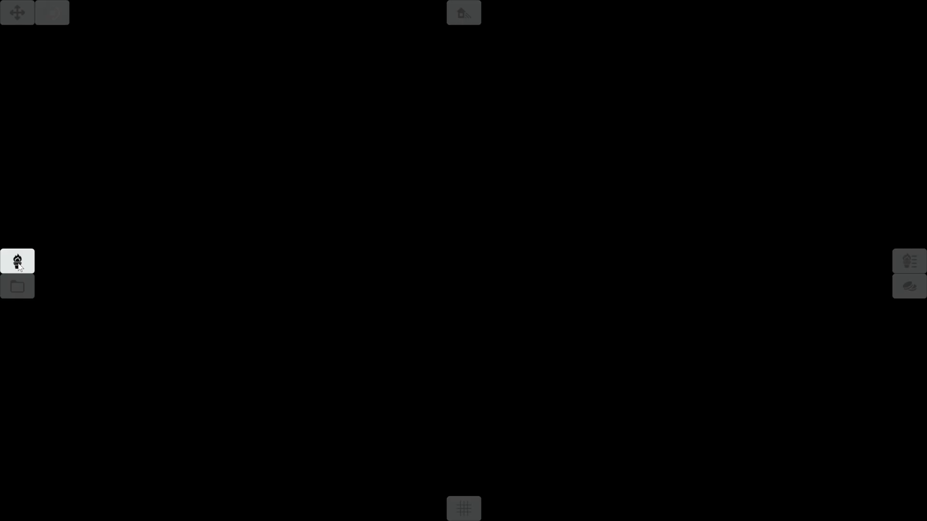
Step: Place Room_8x8.png from the MODULAR_PROPS_Part1 folder in the empty black scene
{"action": "left_click", "coordinate": [17, 261]}
{"action": "left_click", "coordinate": [50, 25]}
{"action": "scroll", "coordinate": [83, 356], "scroll_direction": "down", "scroll_amount": 10}
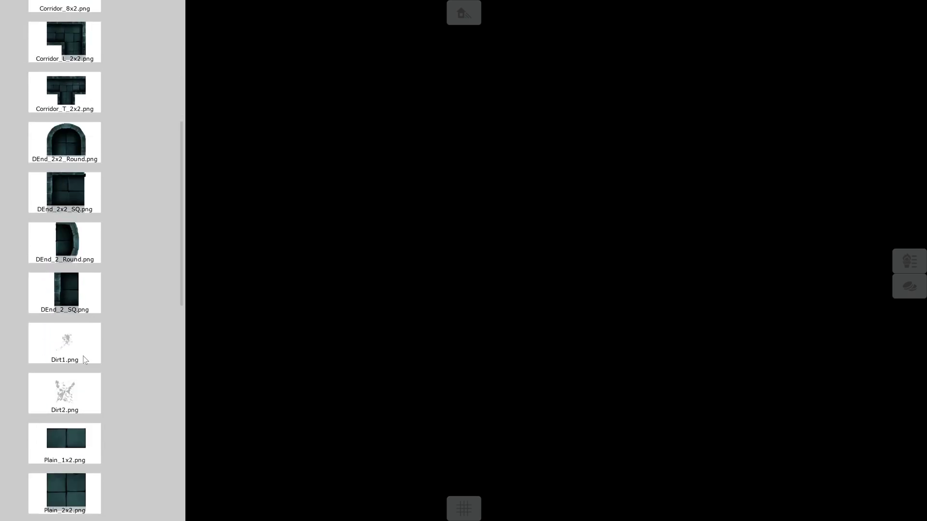
{"action": "left_click", "coordinate": [68, 369]}
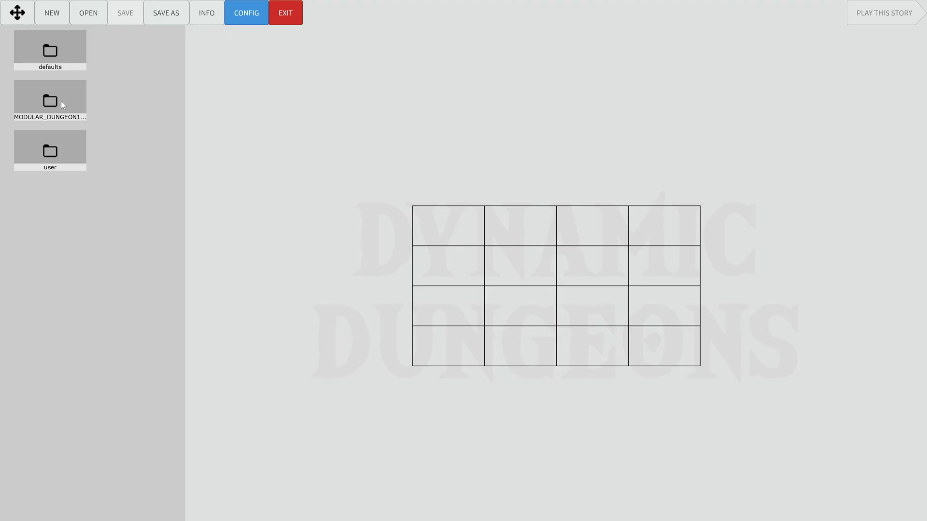
Step: Place a four-exit torch room in the third grid row, 8x8_room_E_torch.m4v west of it and NE_corridor.m4v south of it
{"action": "left_click", "coordinate": [63, 105]}
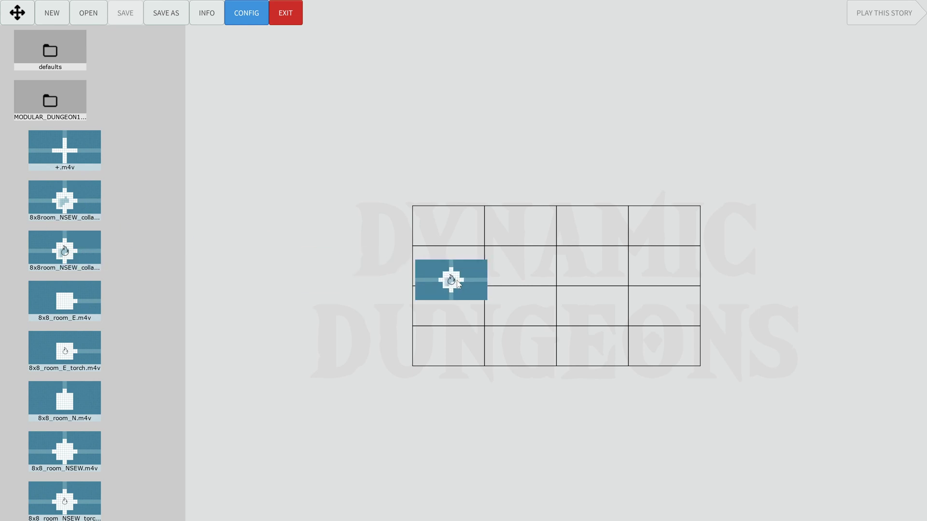
{"action": "left_click_drag", "start_coordinate": [428, 278], "coordinate": [521, 303]}
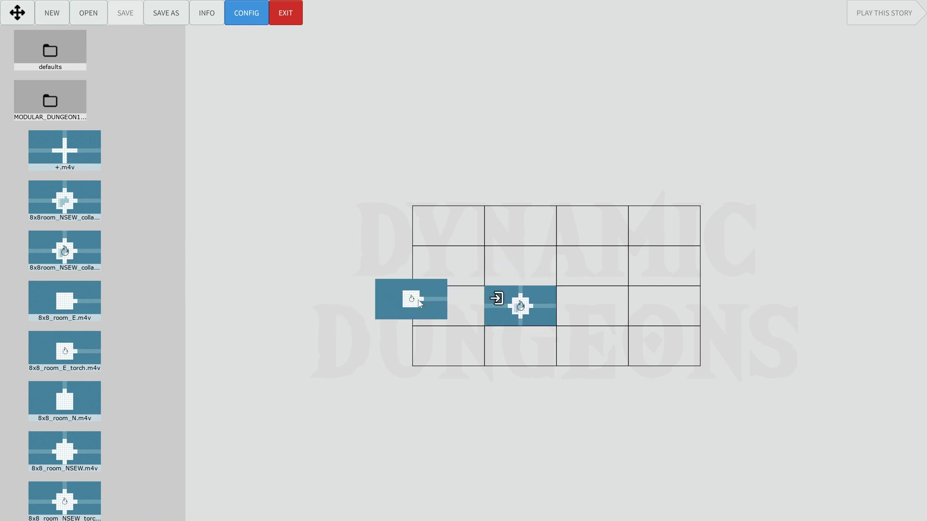
{"action": "left_click_drag", "start_coordinate": [400, 303], "coordinate": [402, 304]}
{"action": "scroll", "coordinate": [82, 433], "scroll_direction": "down", "scroll_amount": 10}
{"action": "left_click_drag", "start_coordinate": [497, 368], "coordinate": [497, 367]}
{"action": "scroll", "coordinate": [71, 217], "scroll_direction": "down", "scroll_amount": 3}
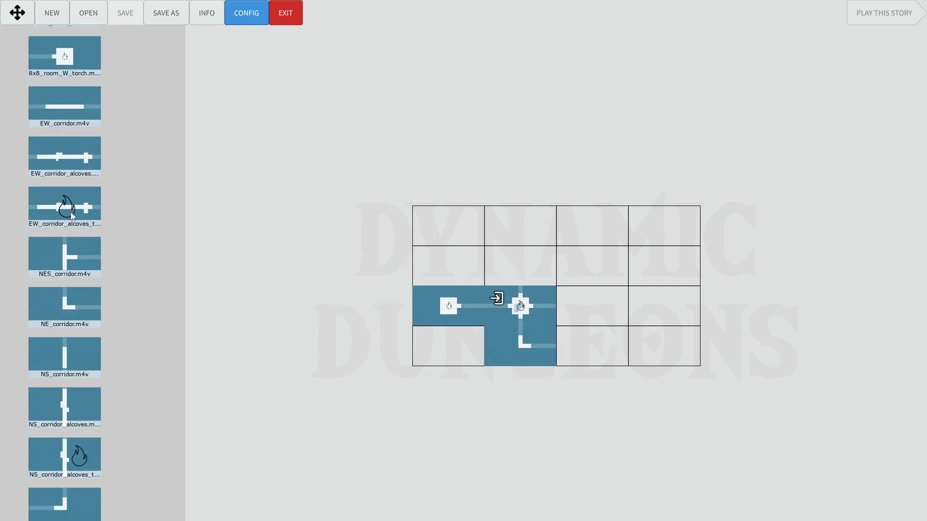
Step: Extend the dungeon east and north with torch-lit alcove corridors, NW_corridor.m4v corners and WS_corridor.m4v
{"action": "left_click", "coordinate": [595, 349]}
{"action": "scroll", "coordinate": [595, 347], "scroll_direction": "down", "scroll_amount": 2}
{"action": "left_click_drag", "start_coordinate": [75, 344], "coordinate": [666, 306]}
{"action": "scroll", "coordinate": [82, 471], "scroll_direction": "down", "scroll_amount": 3}
{"action": "left_click_drag", "start_coordinate": [82, 471], "coordinate": [668, 267]}
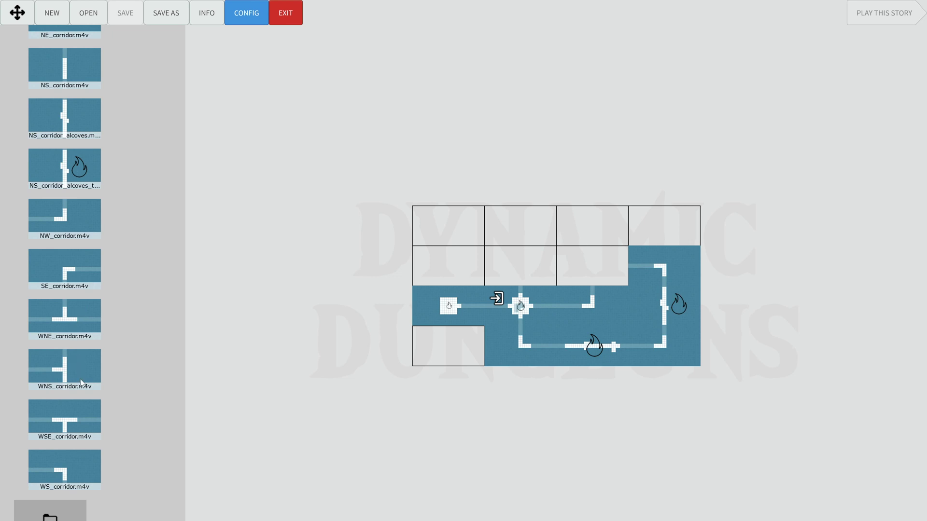
Step: Complete the dungeon's upper rows with WSE_corridor.m4v, a four-exit torch room and further 8x8 rooms to its north and west
{"action": "scroll", "coordinate": [82, 212], "scroll_direction": "up", "scroll_amount": 5}
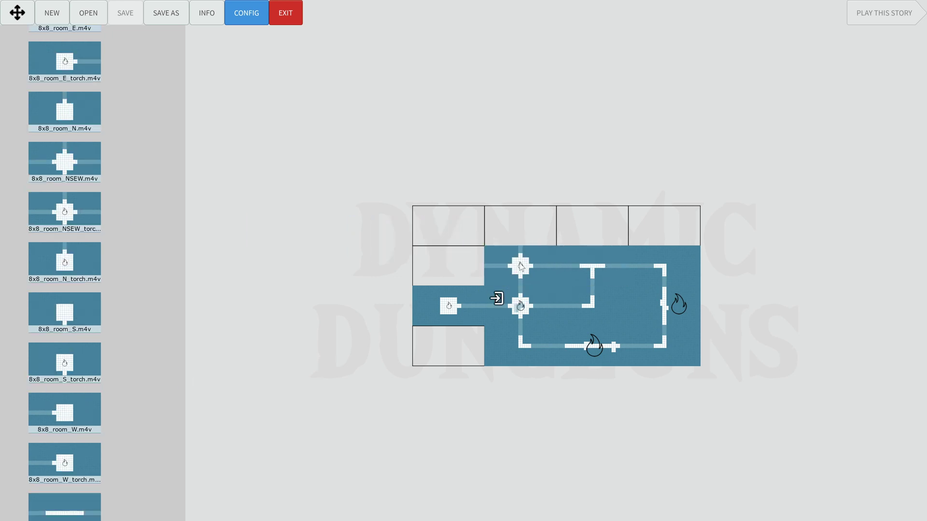
{"action": "scroll", "coordinate": [85, 416], "scroll_direction": "up", "scroll_amount": 1}
{"action": "left_click_drag", "start_coordinate": [85, 416], "coordinate": [534, 226]}
{"action": "left_click_drag", "start_coordinate": [79, 68], "coordinate": [457, 264]}
{"action": "left_click_drag", "start_coordinate": [457, 265], "coordinate": [460, 267]}
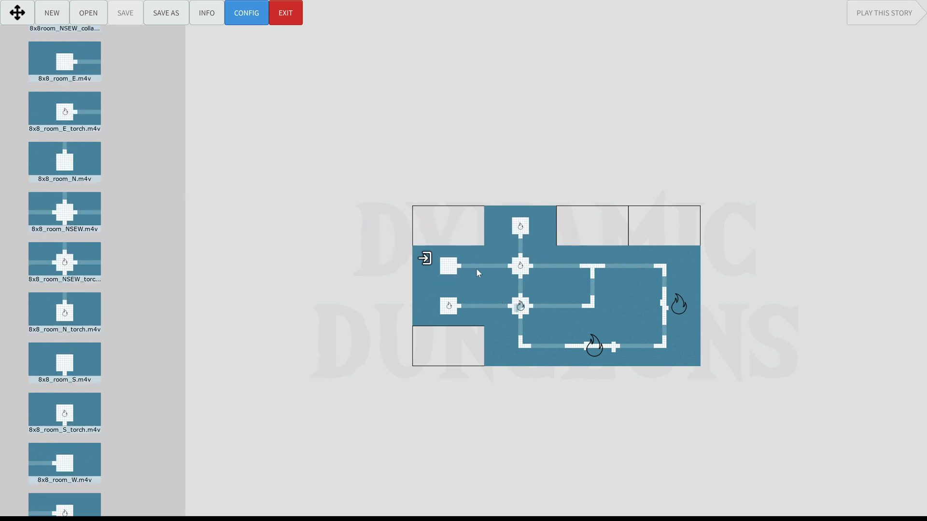
Step: Examine the western torch room, the four-exit room and the eastern alcove corridor in the detailed scene view
{"action": "left_click", "coordinate": [467, 274]}
{"action": "left_click", "coordinate": [463, 484]}
{"action": "left_click", "coordinate": [52, 13]}
{"action": "left_click", "coordinate": [525, 270]}
{"action": "left_click", "coordinate": [513, 483]}
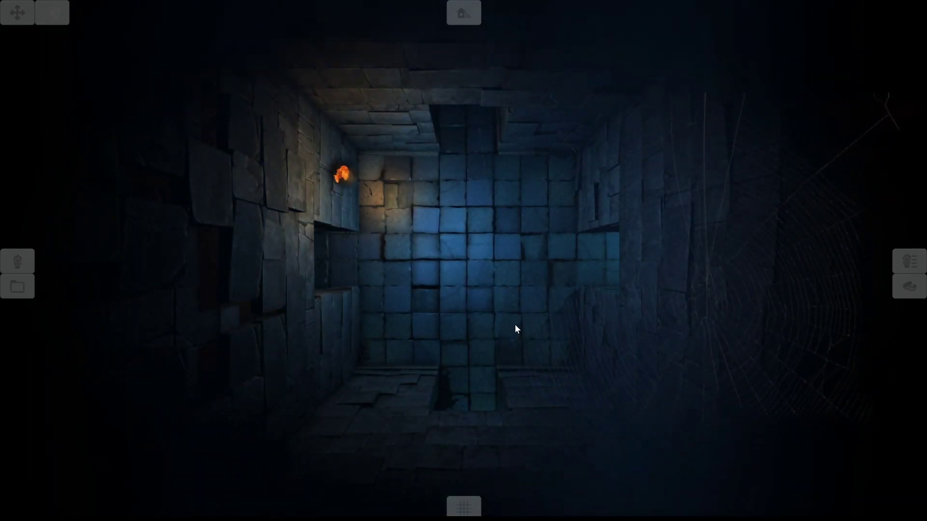
{"action": "left_click", "coordinate": [52, 12]}
{"action": "left_click", "coordinate": [672, 304]}
{"action": "left_click", "coordinate": [664, 251]}
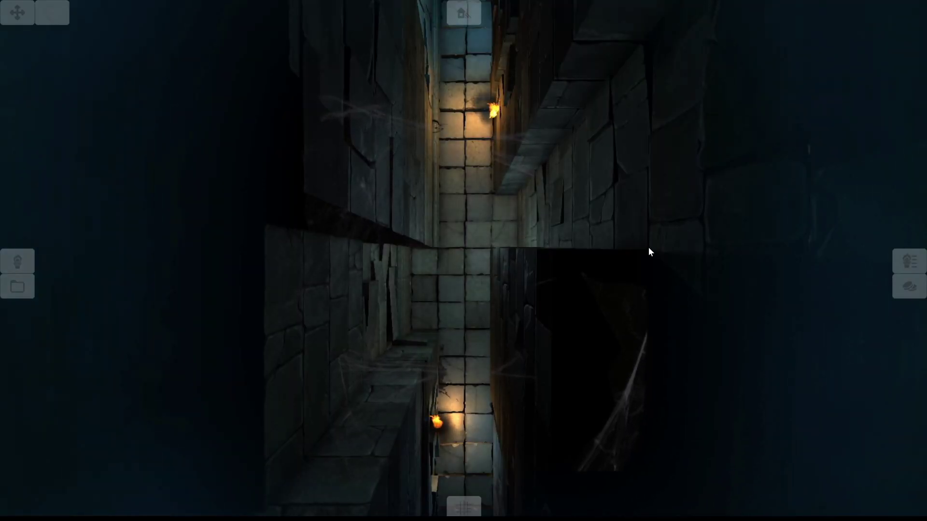
{"action": "left_click", "coordinate": [66, 22]}
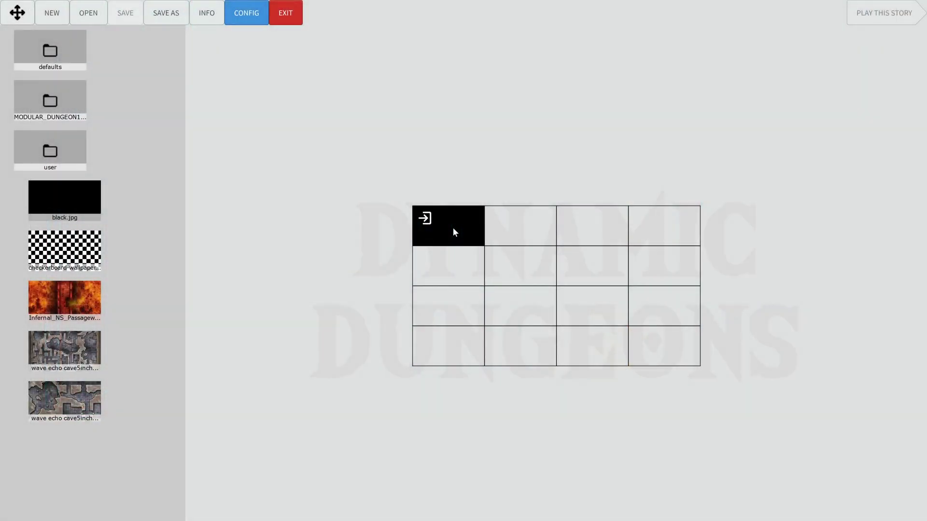
Step: Open the black.jpg scene for detailed editing and place two Room_8x8.png props side by side, joined by Corridor_4x2.png
{"action": "left_click", "coordinate": [455, 233]}
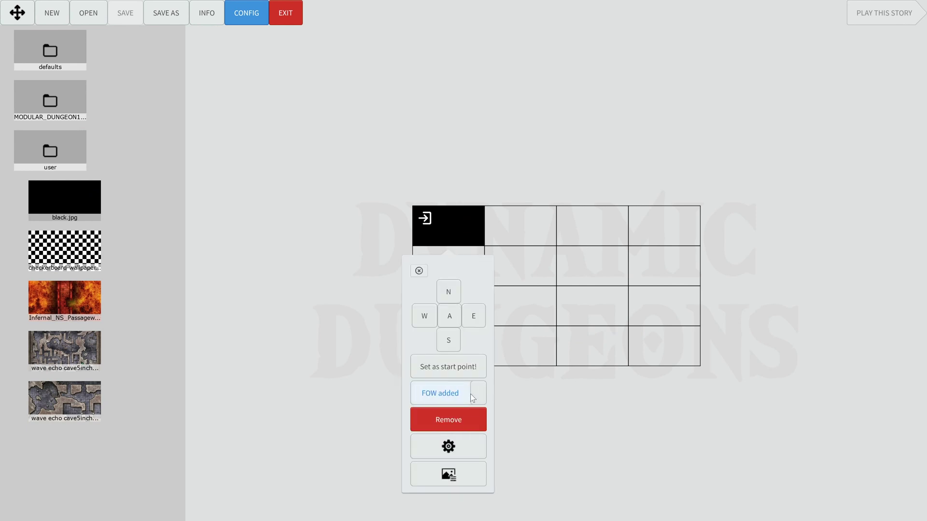
{"action": "left_click", "coordinate": [464, 448]}
{"action": "left_click", "coordinate": [21, 264]}
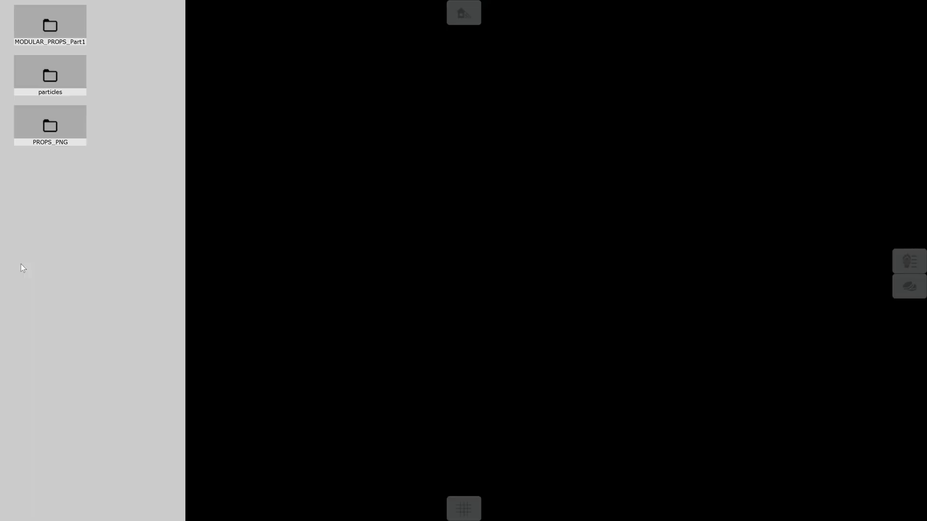
{"action": "left_click", "coordinate": [63, 34]}
{"action": "scroll", "coordinate": [70, 120], "scroll_direction": "down", "scroll_amount": 8}
{"action": "left_click_drag", "start_coordinate": [74, 493], "coordinate": [578, 243]}
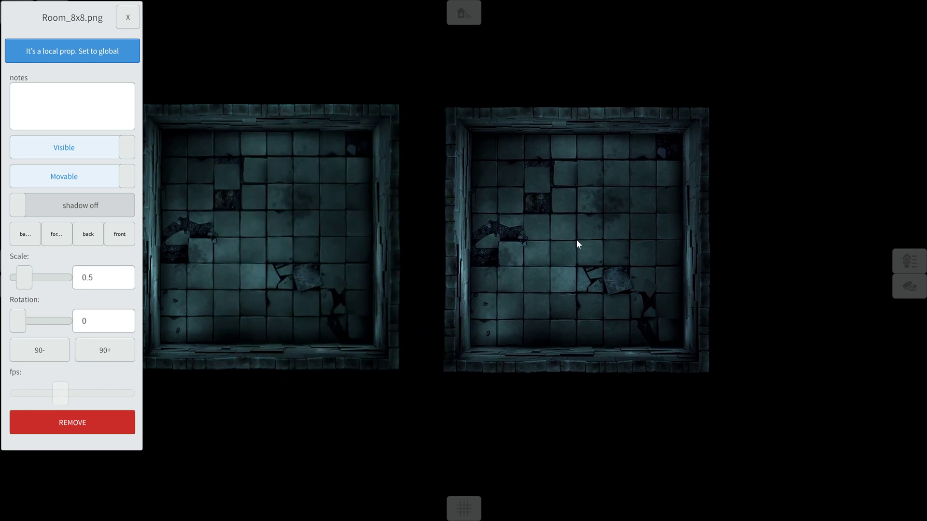
{"action": "key", "text": "Escape"}
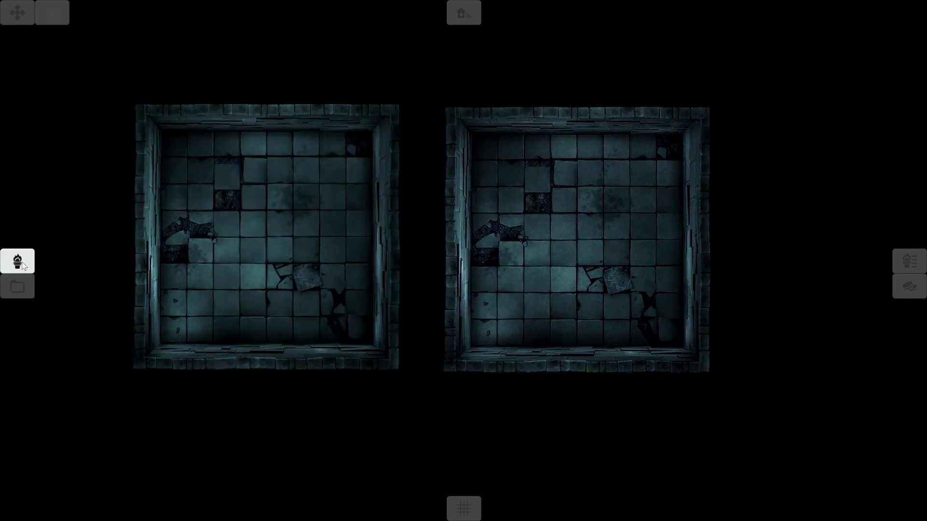
{"action": "left_click", "coordinate": [22, 263]}
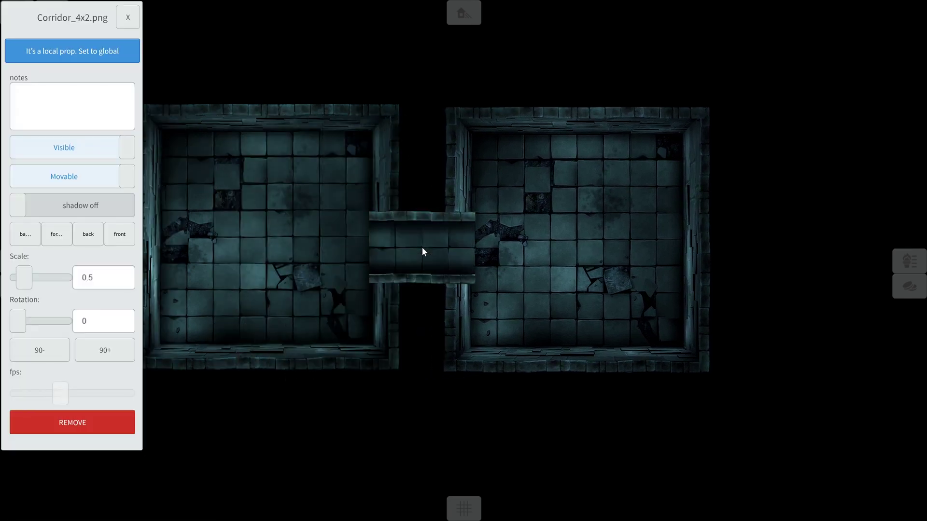